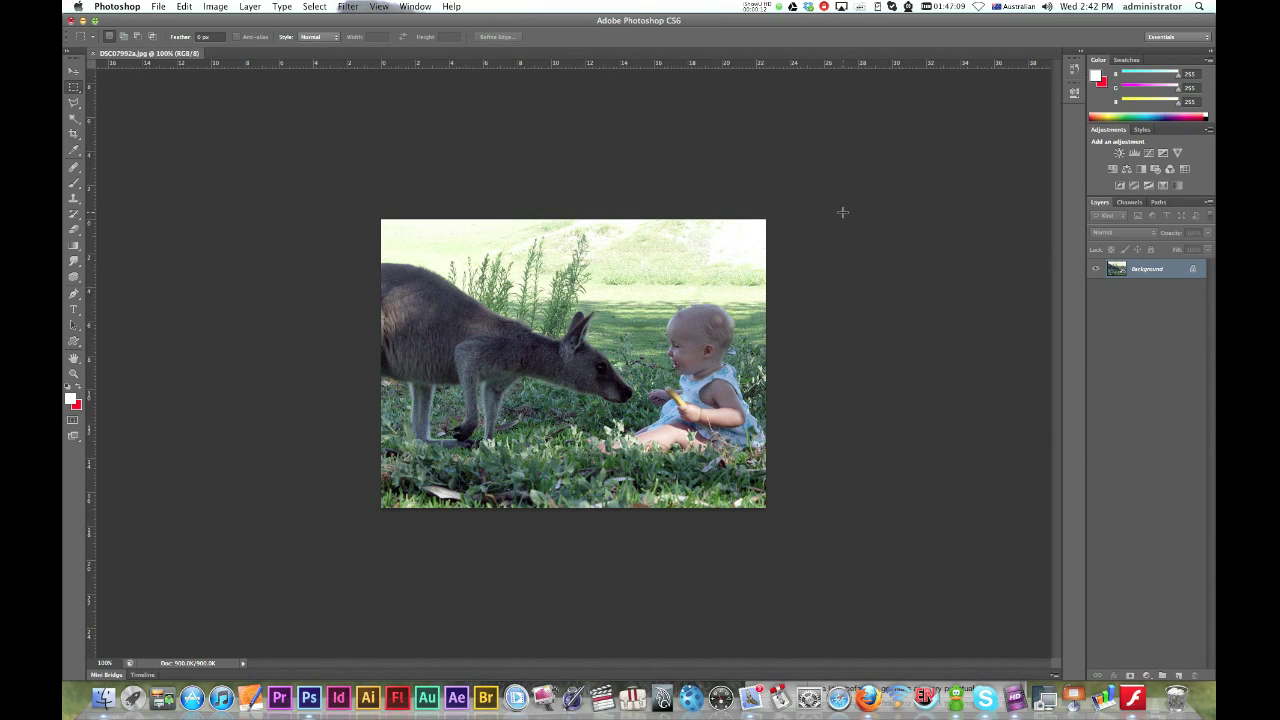
Create a new action named 'resize B&W' in the Default Actions set and begin recording
{"action": "left_click", "coordinate": [414, 7]}
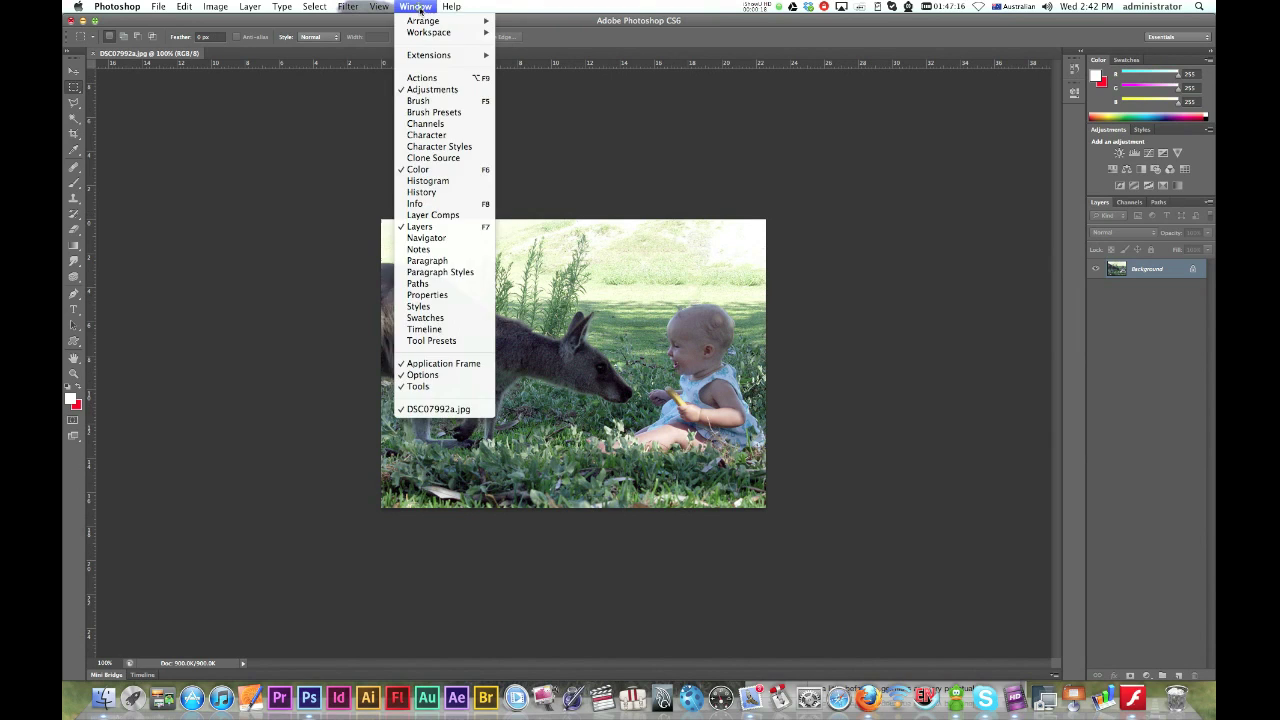
{"action": "left_click", "coordinate": [424, 78]}
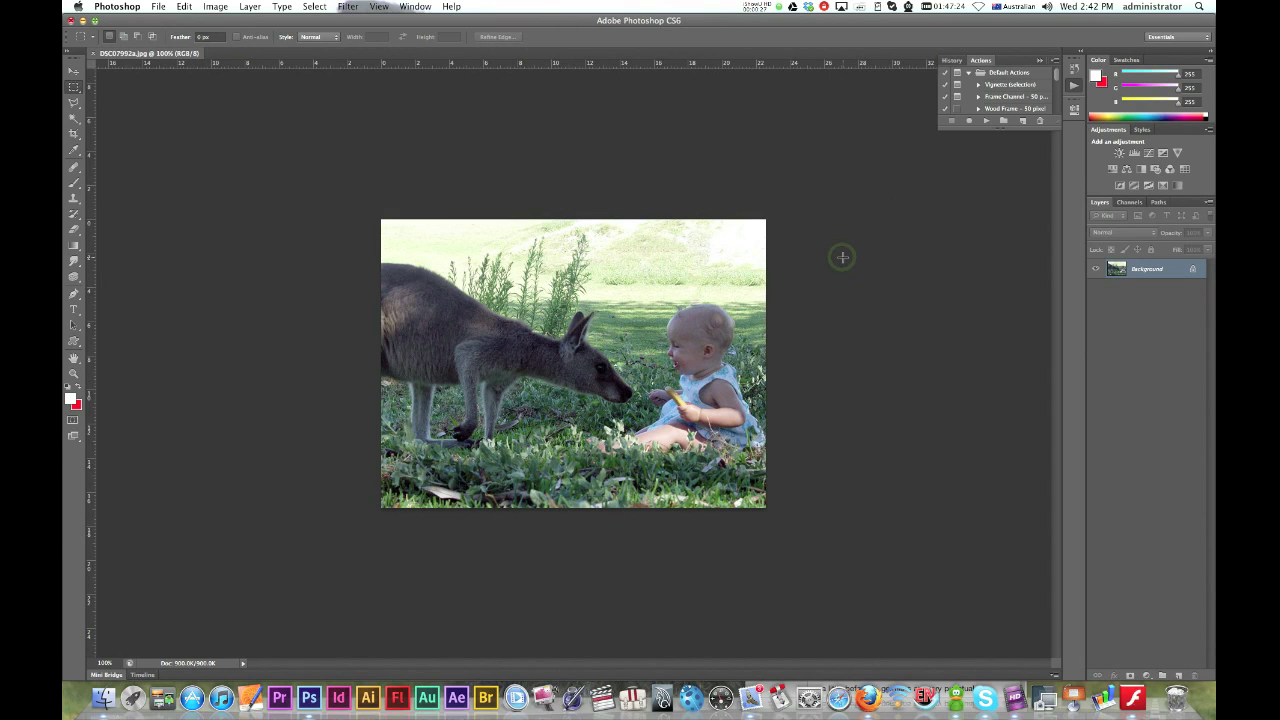
{"action": "left_click_drag", "start_coordinate": [1057, 123], "coordinate": [1051, 268]}
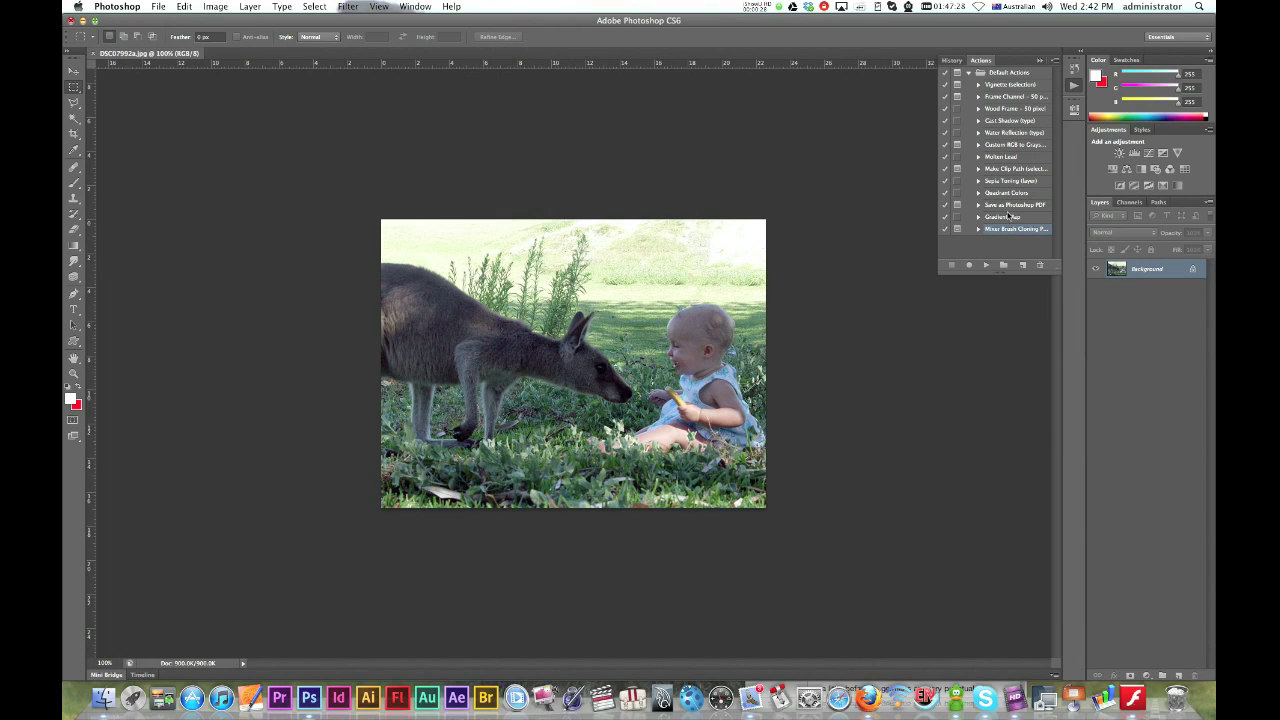
{"action": "left_click", "coordinate": [1022, 265]}
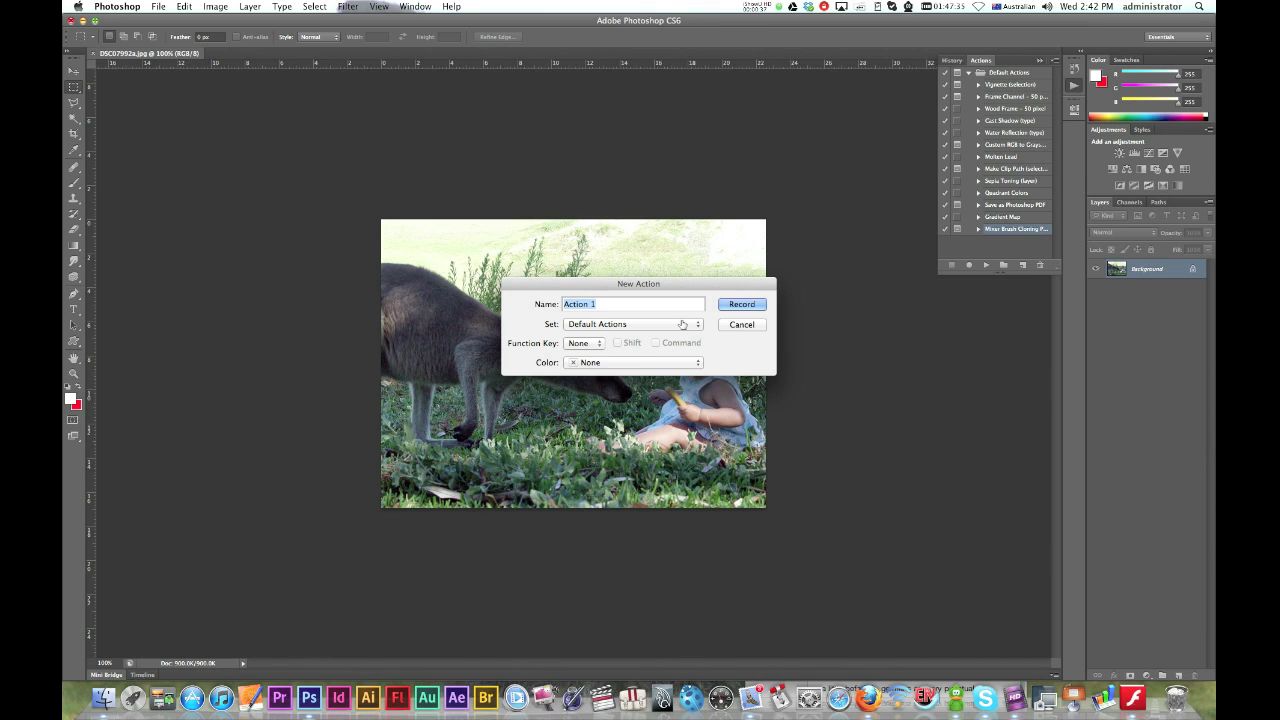
{"action": "type", "text": "resize 8"}
{"action": "type", "text": "&W"}
{"action": "left_click", "coordinate": [751, 307]}
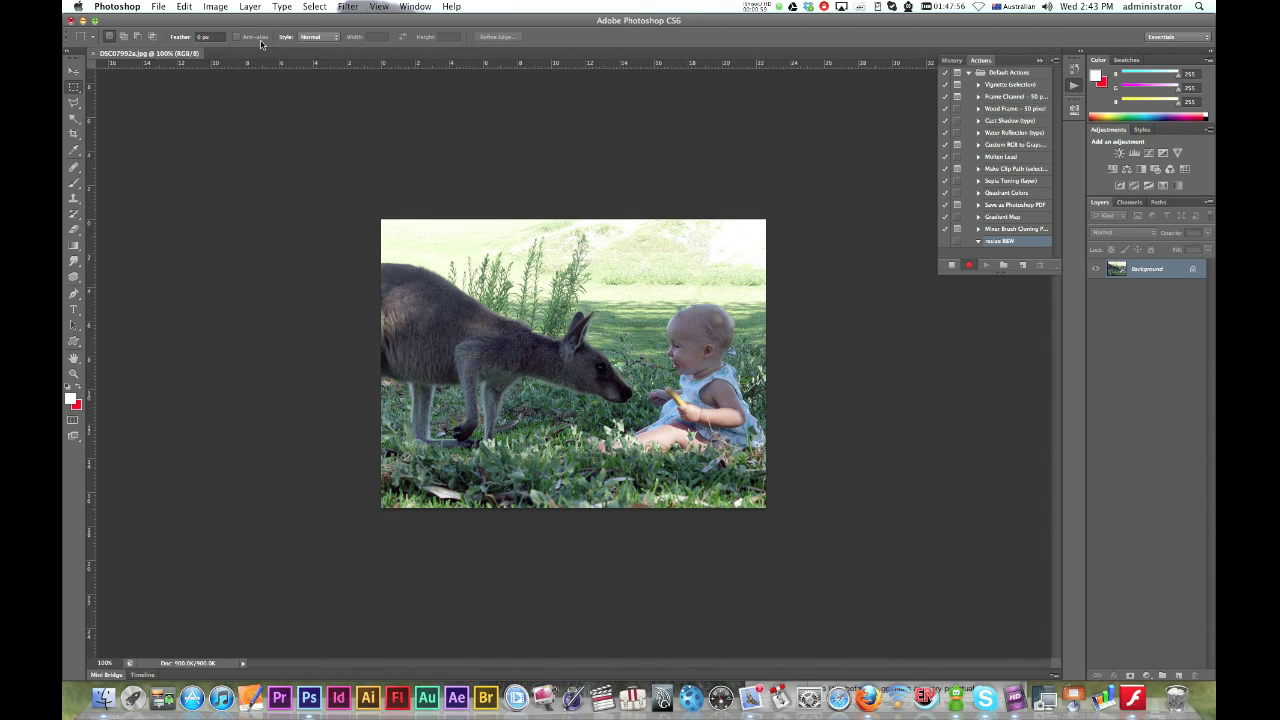
Convert the photo to Grayscale mode
{"action": "left_click", "coordinate": [219, 8]}
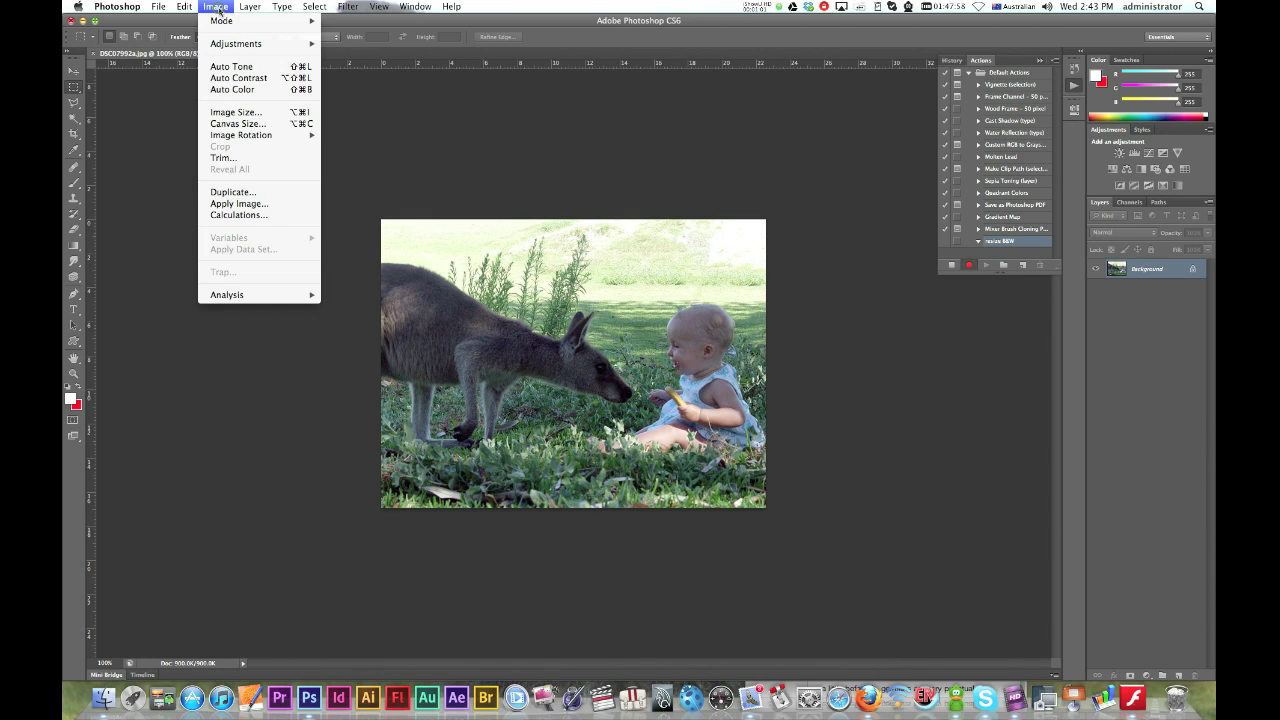
{"action": "mouse_move", "coordinate": [222, 20]}
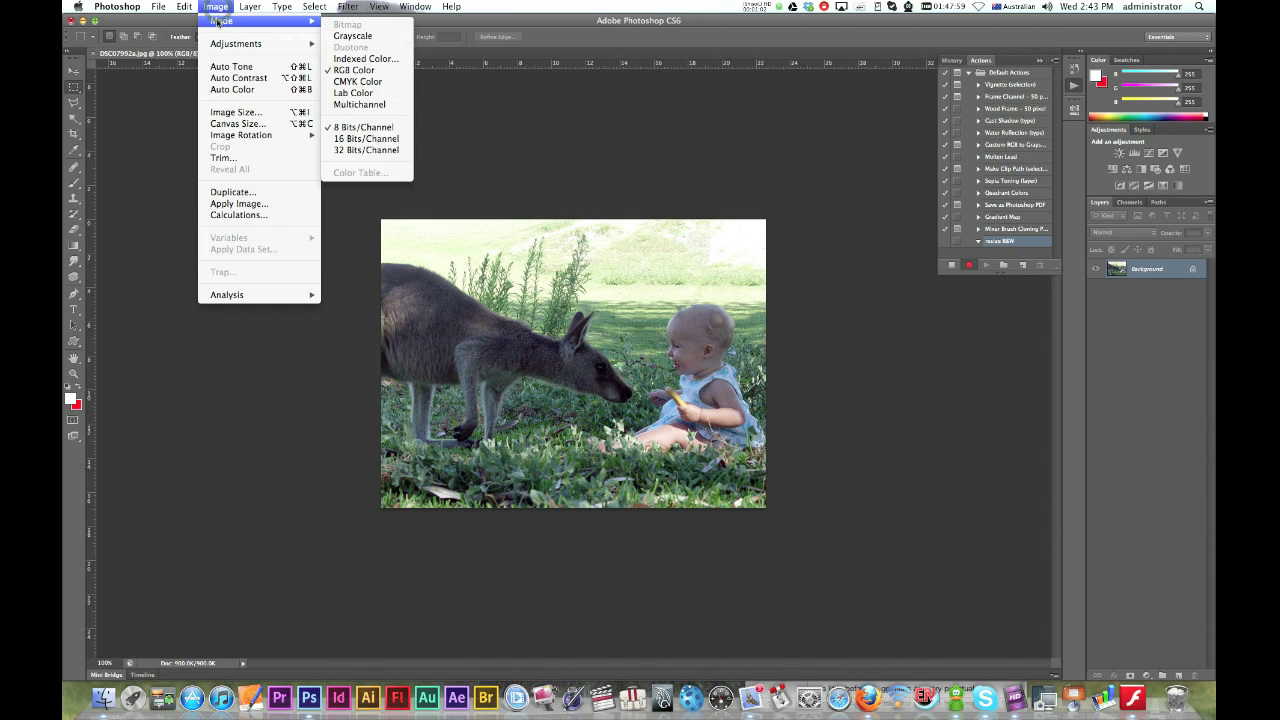
{"action": "left_click", "coordinate": [355, 37]}
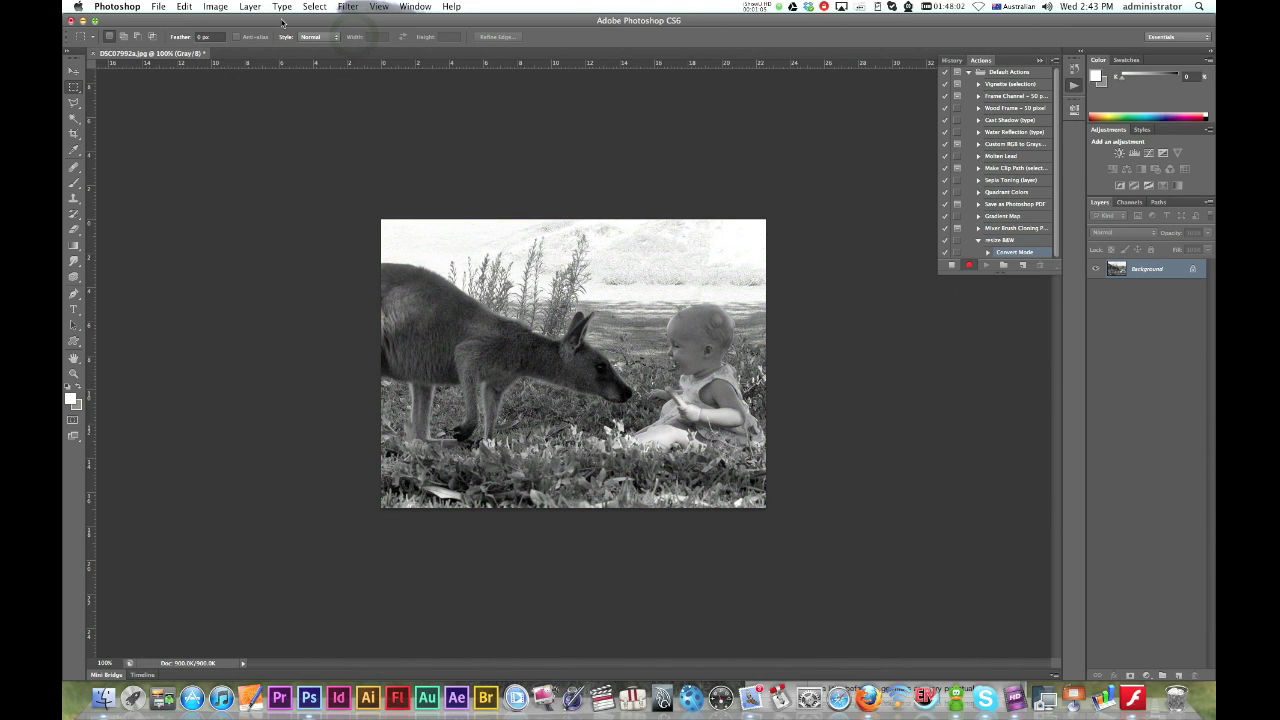
Resize the image to 25 percent, giving 160×120 pixels
{"action": "left_click", "coordinate": [216, 7]}
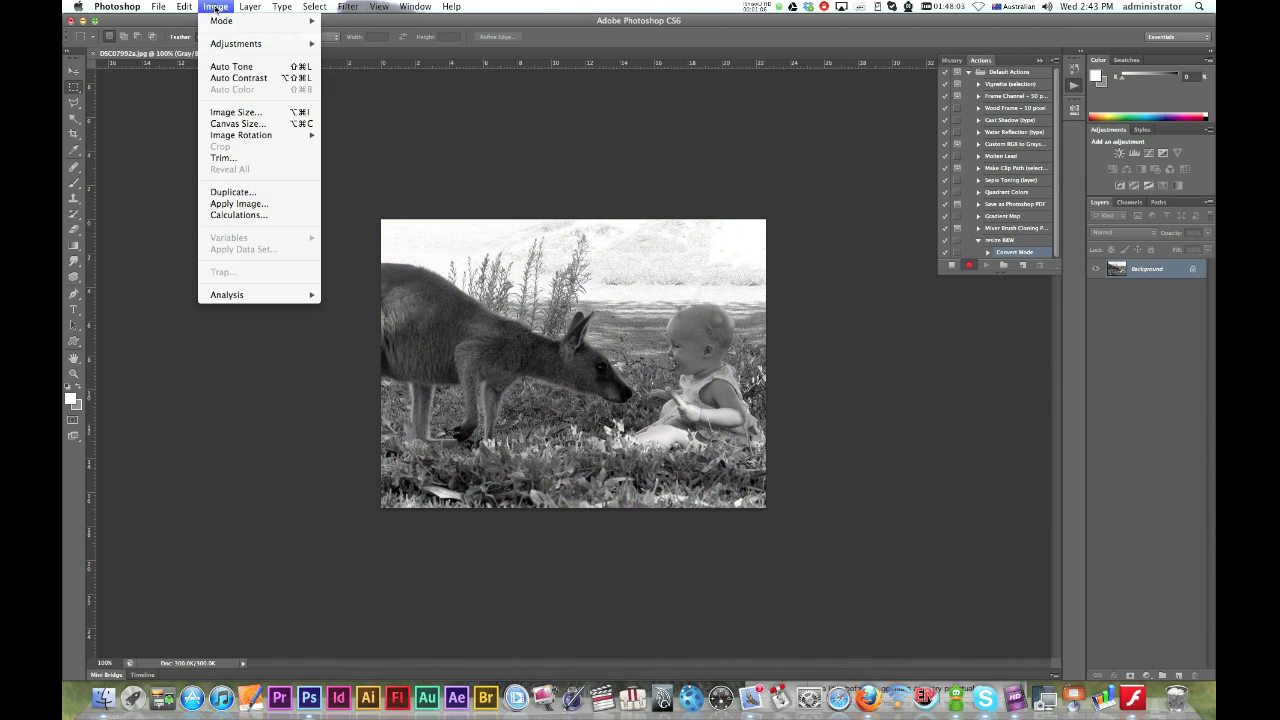
{"action": "left_click", "coordinate": [240, 114]}
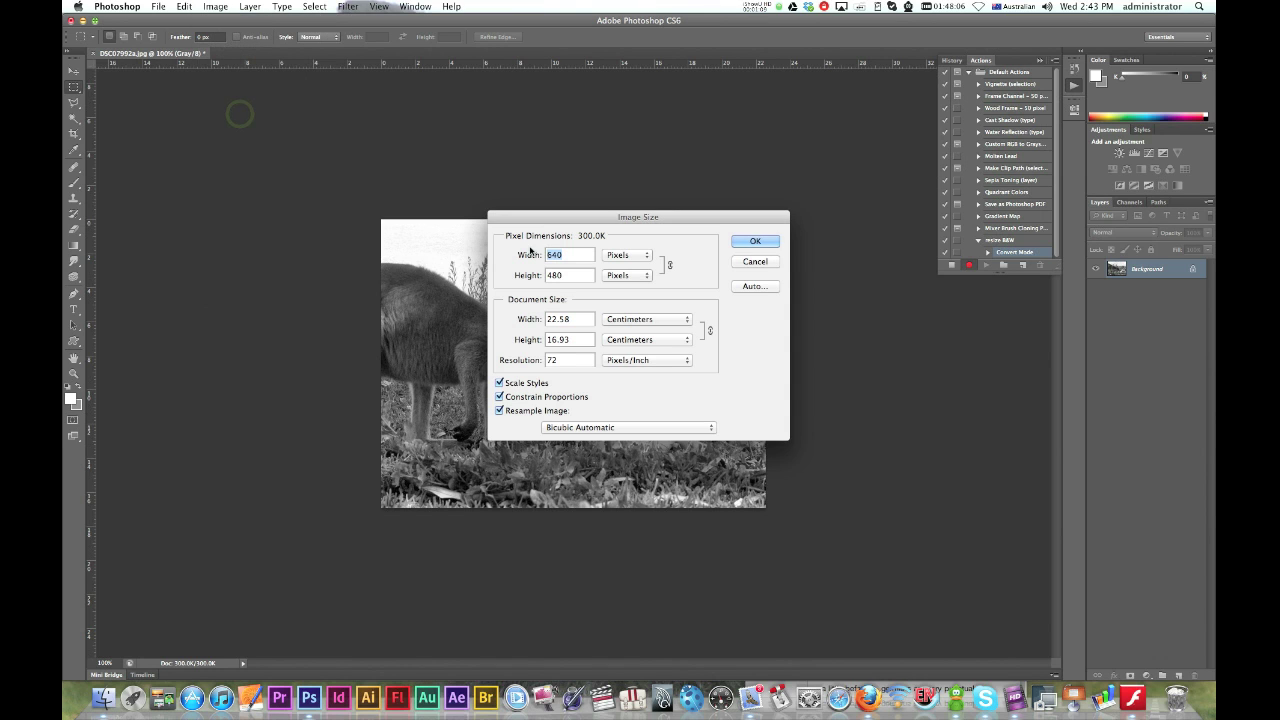
{"action": "left_click", "coordinate": [624, 320]}
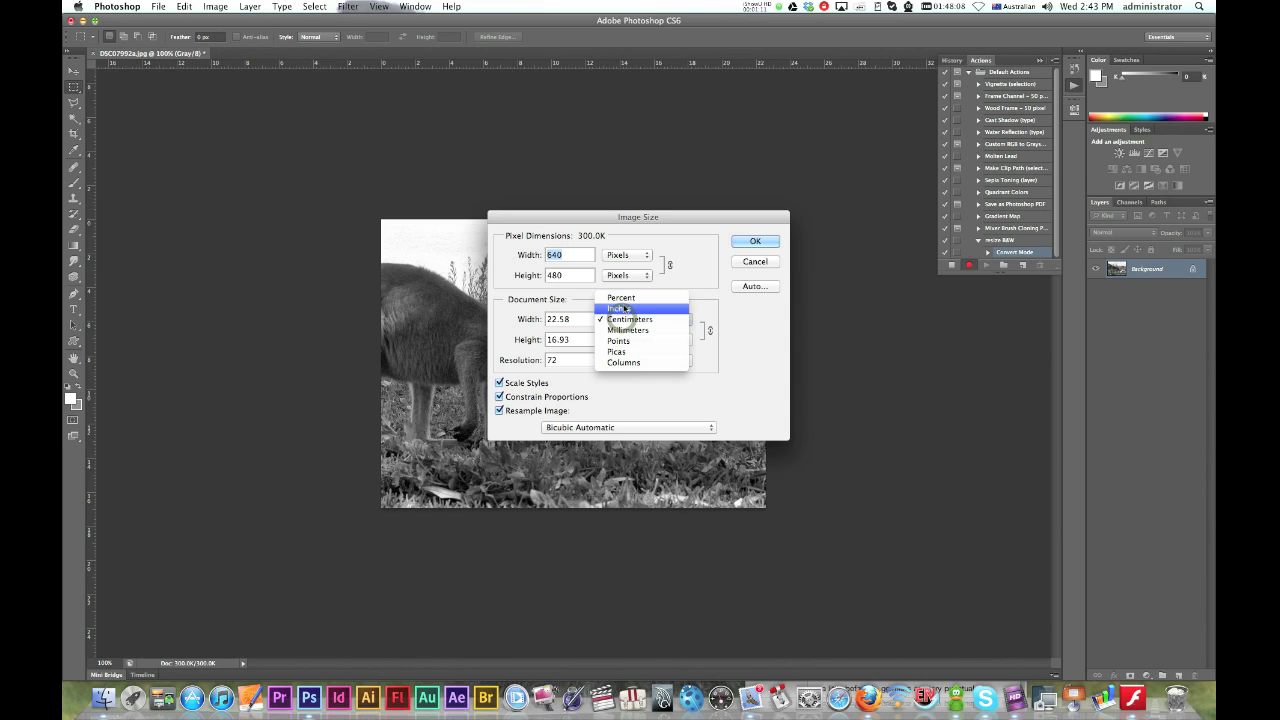
{"action": "left_click", "coordinate": [618, 296]}
{"action": "type", "text": "25"}
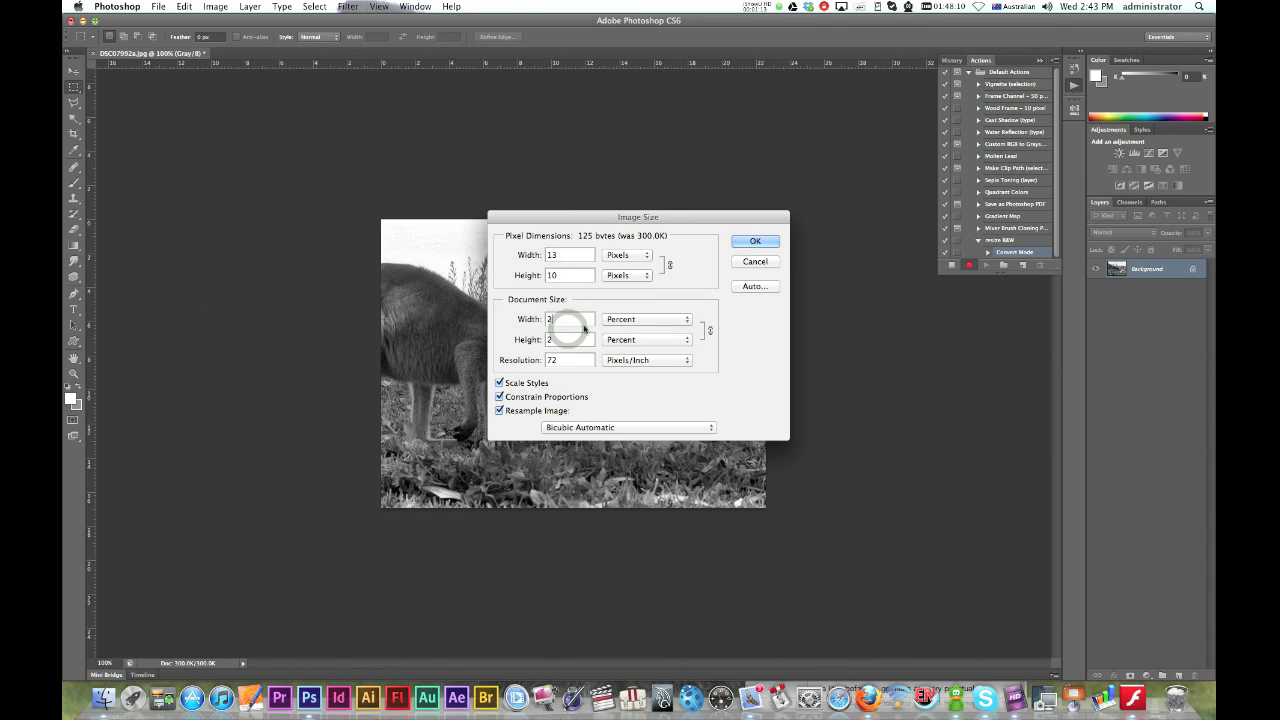
{"action": "left_click", "coordinate": [750, 241]}
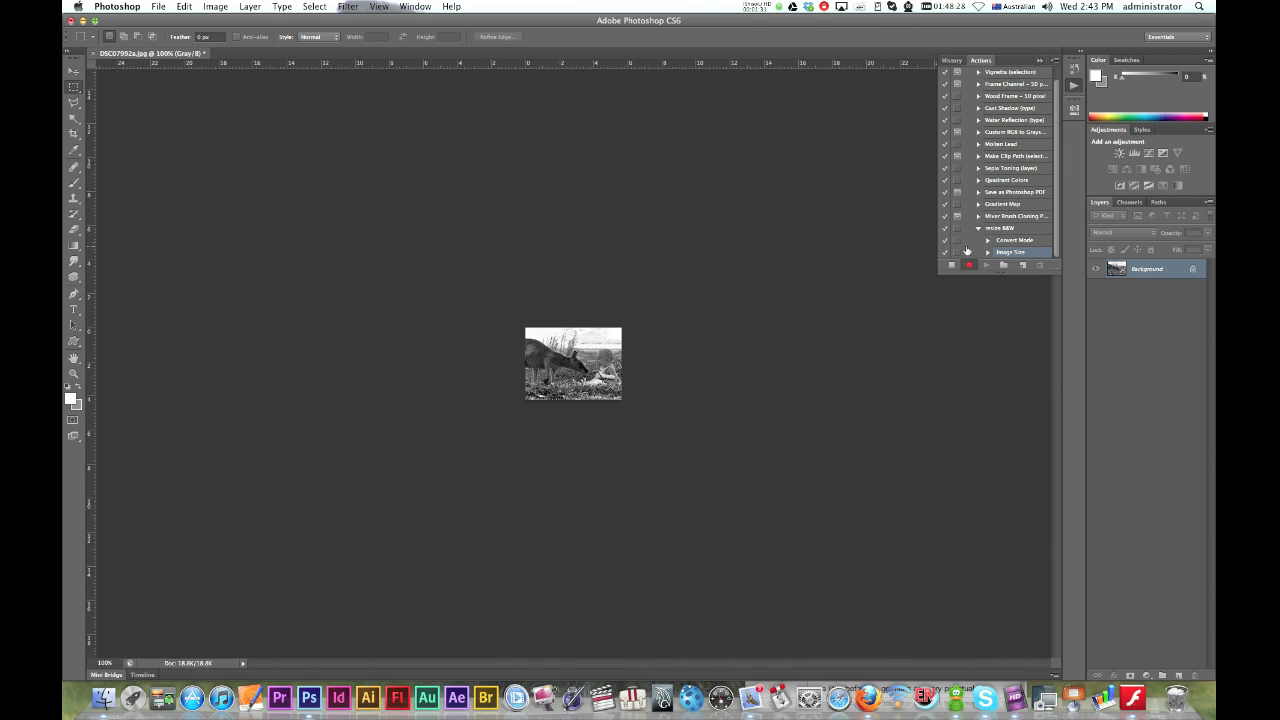
Save for Web as a JPEG High copy named DSC07992a.jpg in the batch pics folder
{"action": "left_click", "coordinate": [161, 7]}
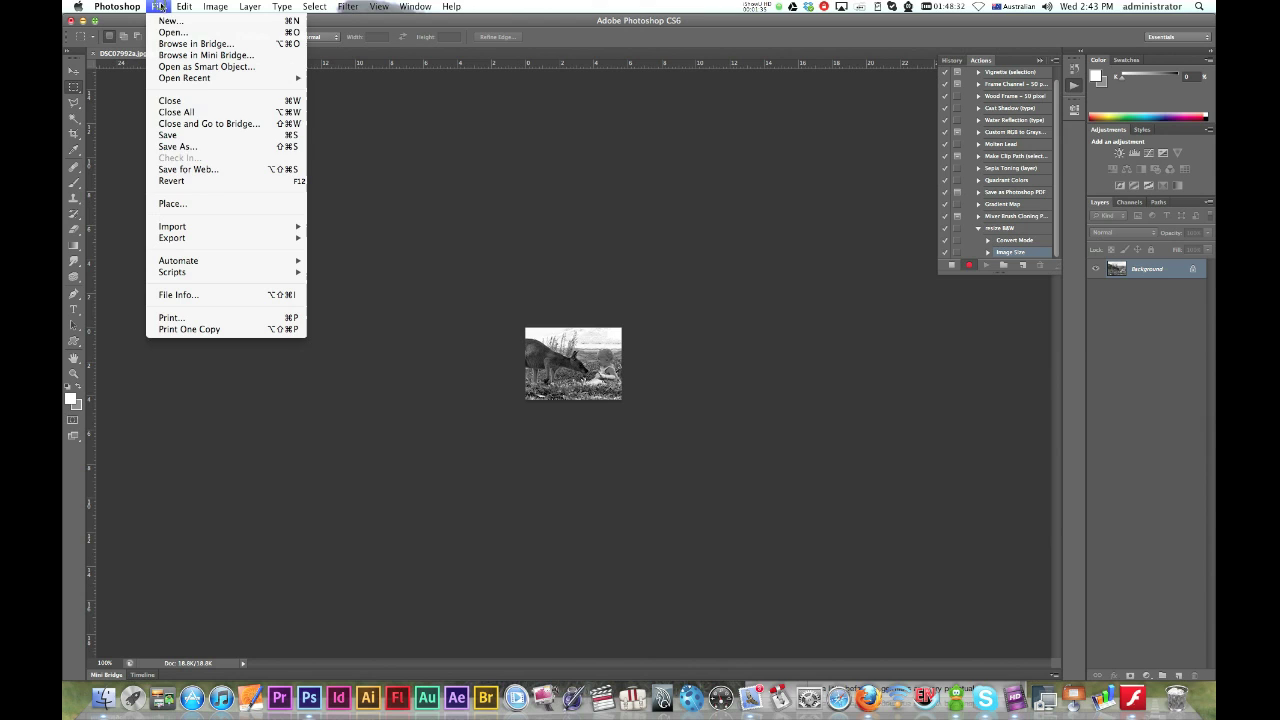
{"action": "left_click", "coordinate": [195, 169]}
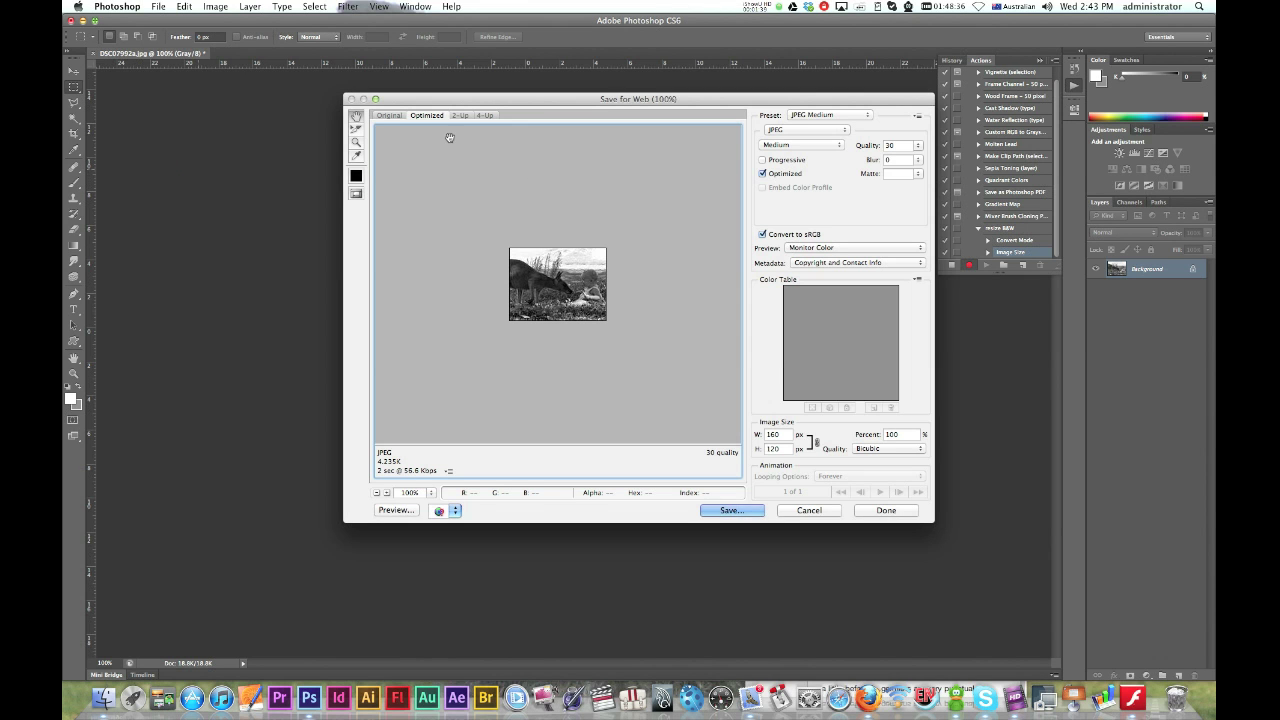
{"action": "left_click", "coordinate": [783, 148]}
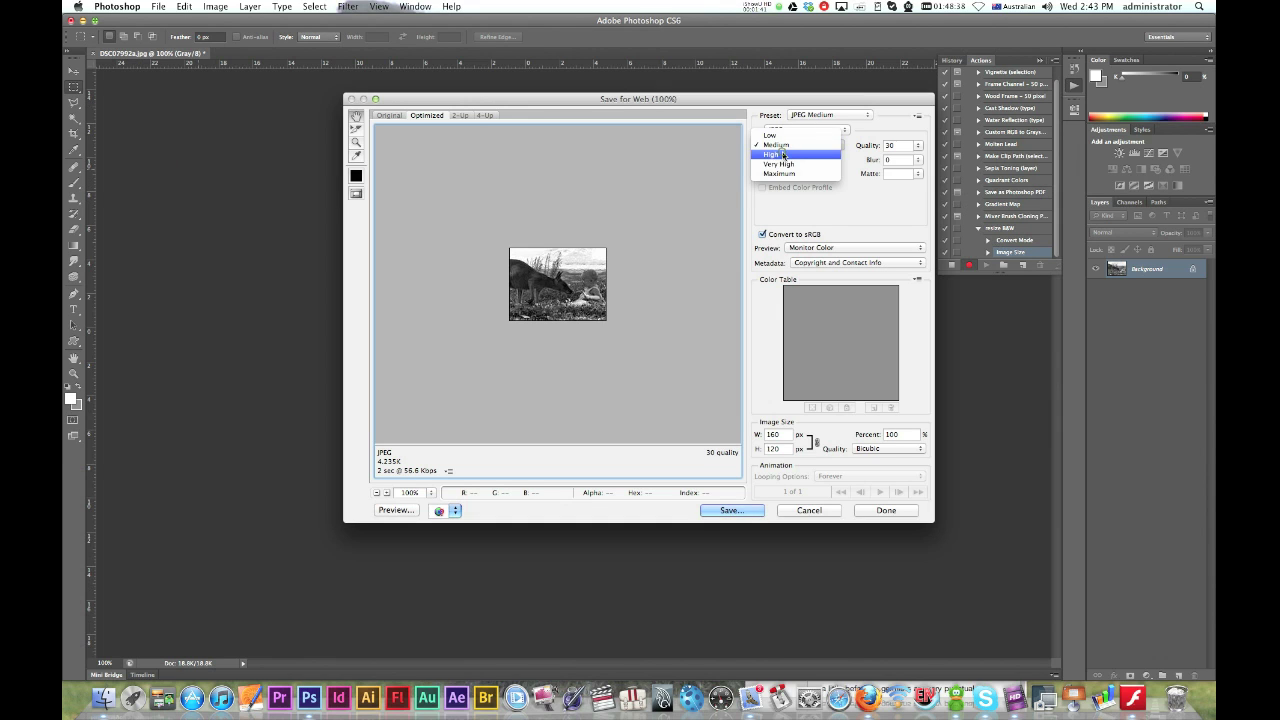
{"action": "left_click", "coordinate": [781, 156]}
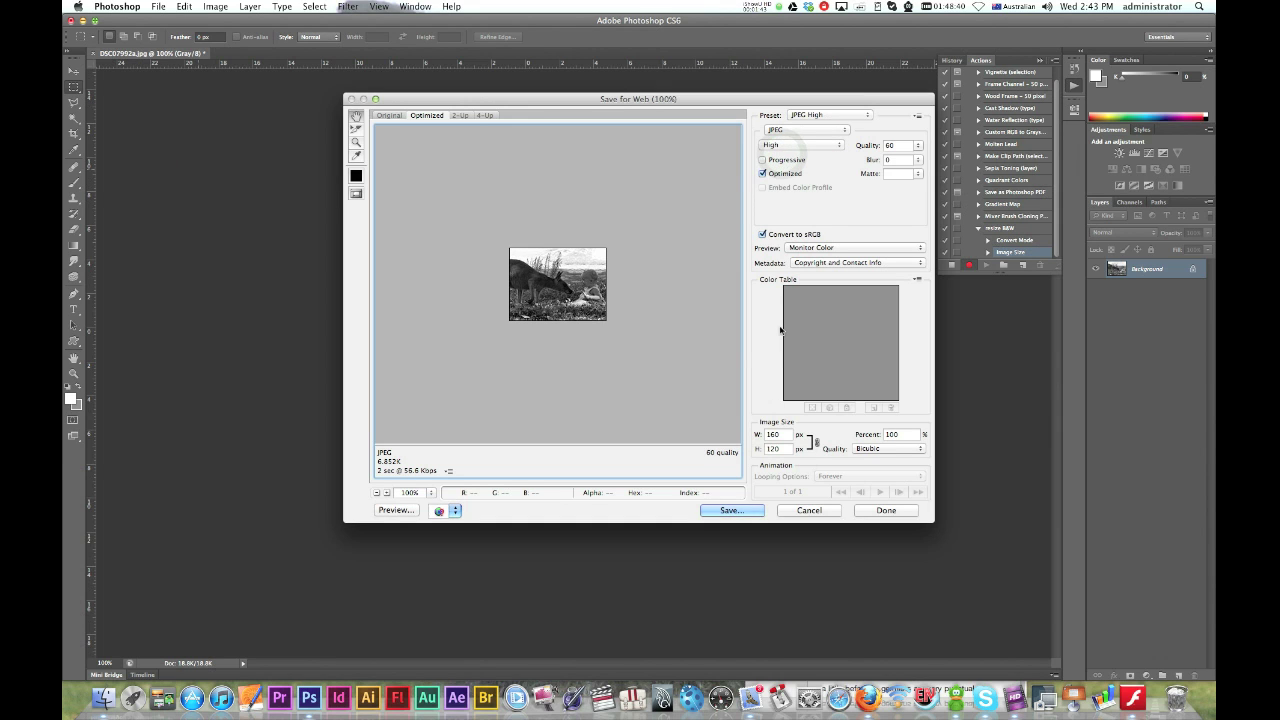
{"action": "left_click", "coordinate": [731, 511]}
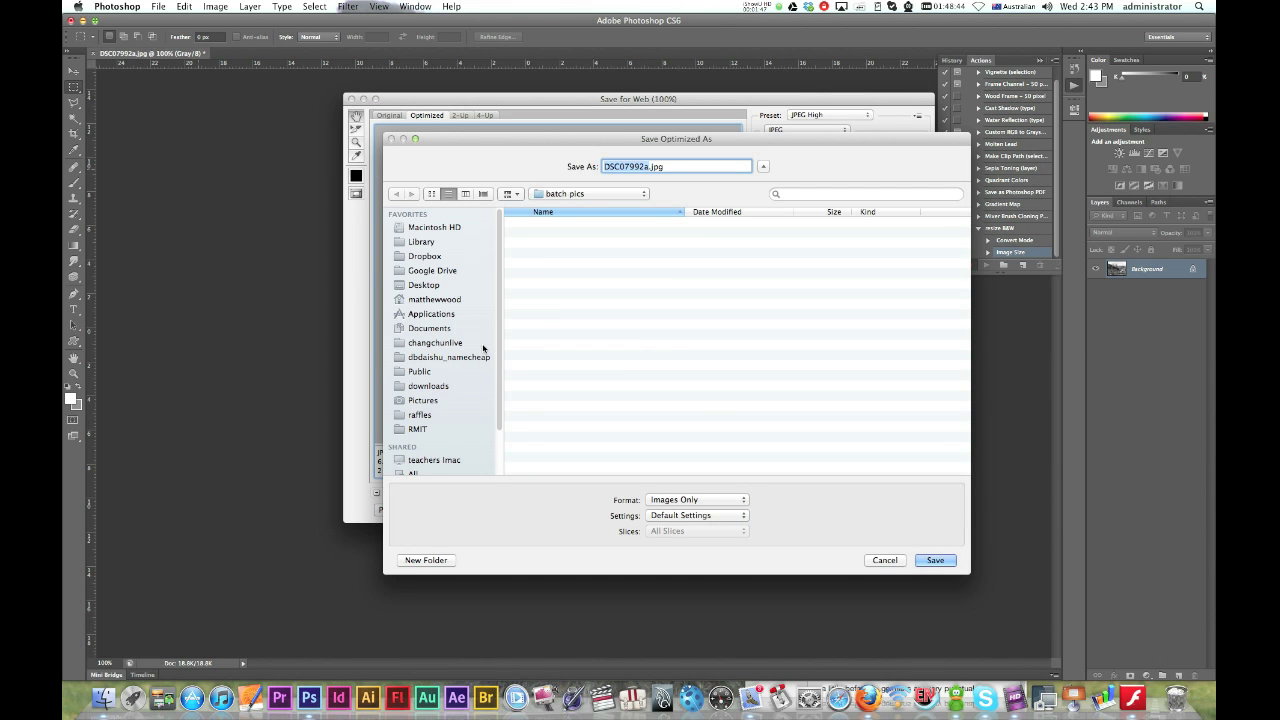
{"action": "left_click_drag", "start_coordinate": [497, 337], "coordinate": [498, 345]}
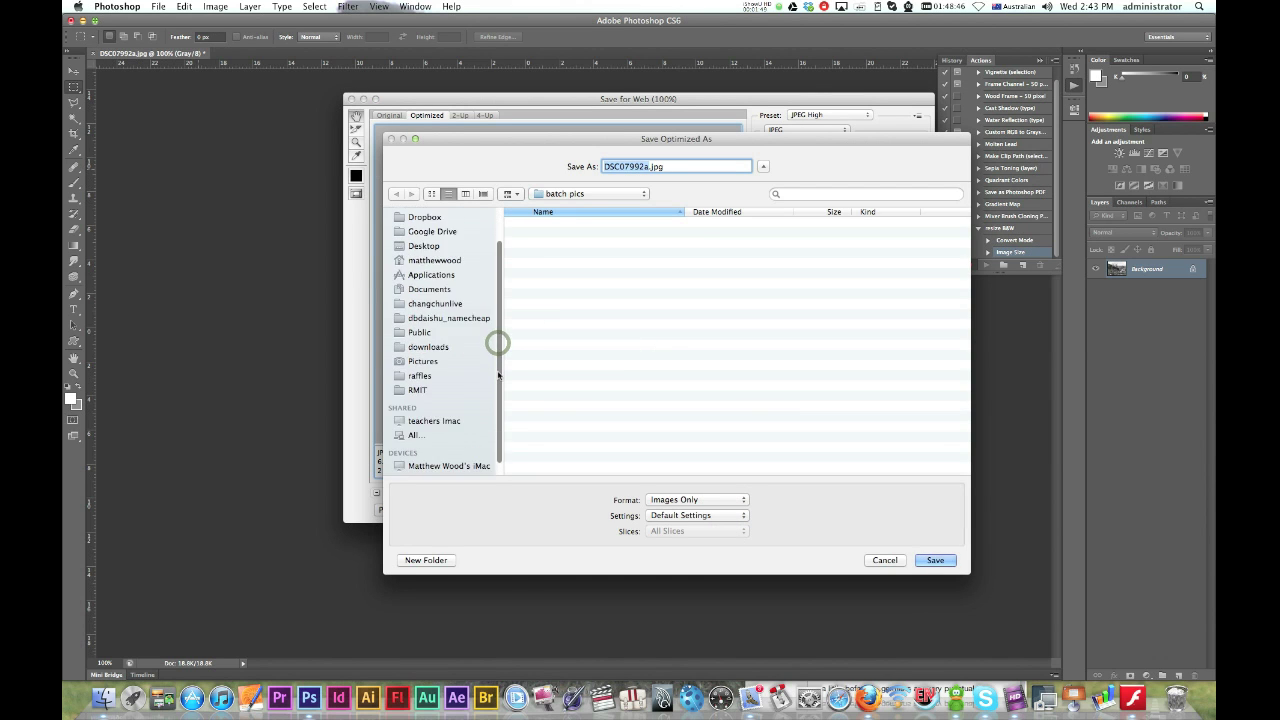
{"action": "scroll", "coordinate": [495, 343], "scroll_direction": "up", "scroll_amount": 1}
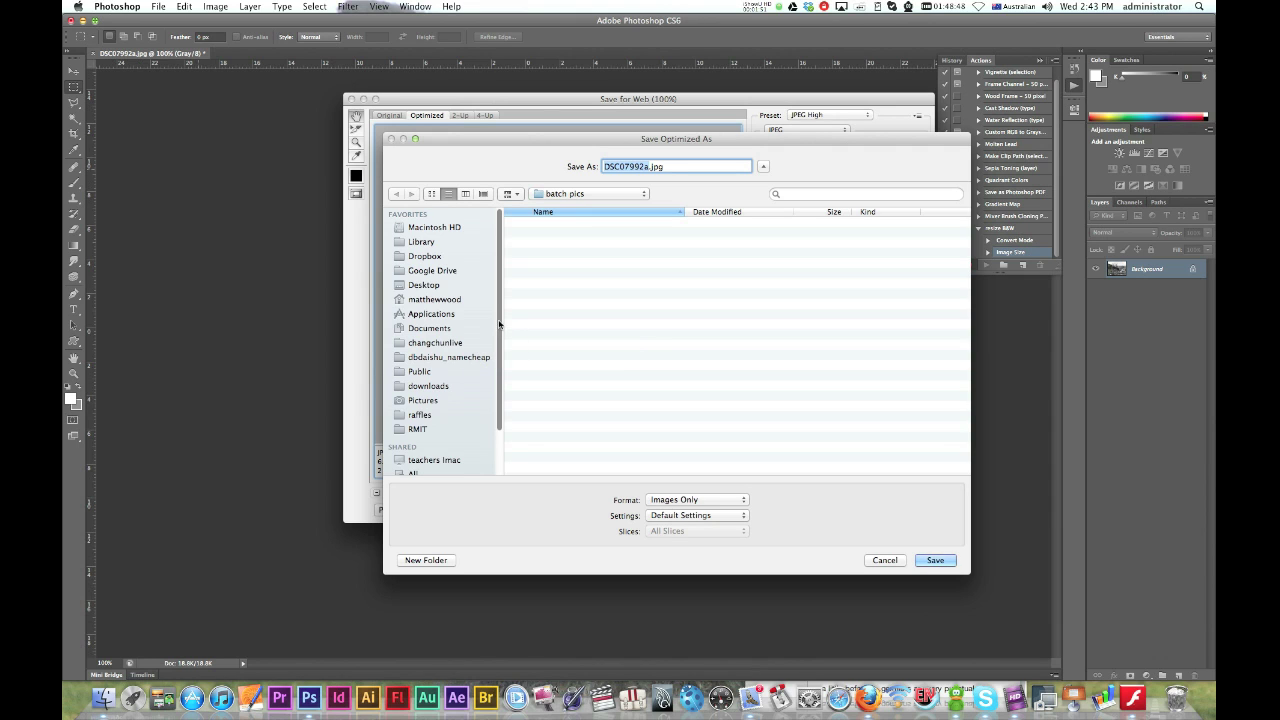
{"action": "scroll", "coordinate": [499, 323], "scroll_direction": "down", "scroll_amount": 4}
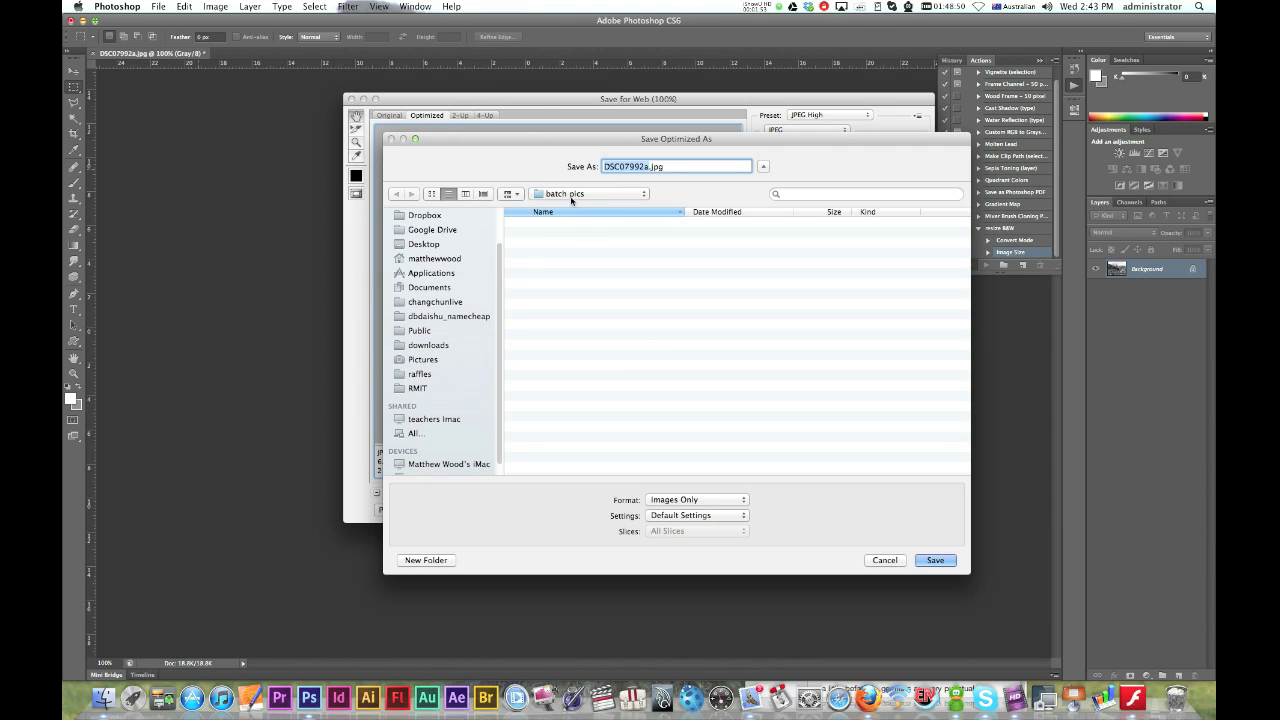
{"action": "left_click", "coordinate": [935, 560]}
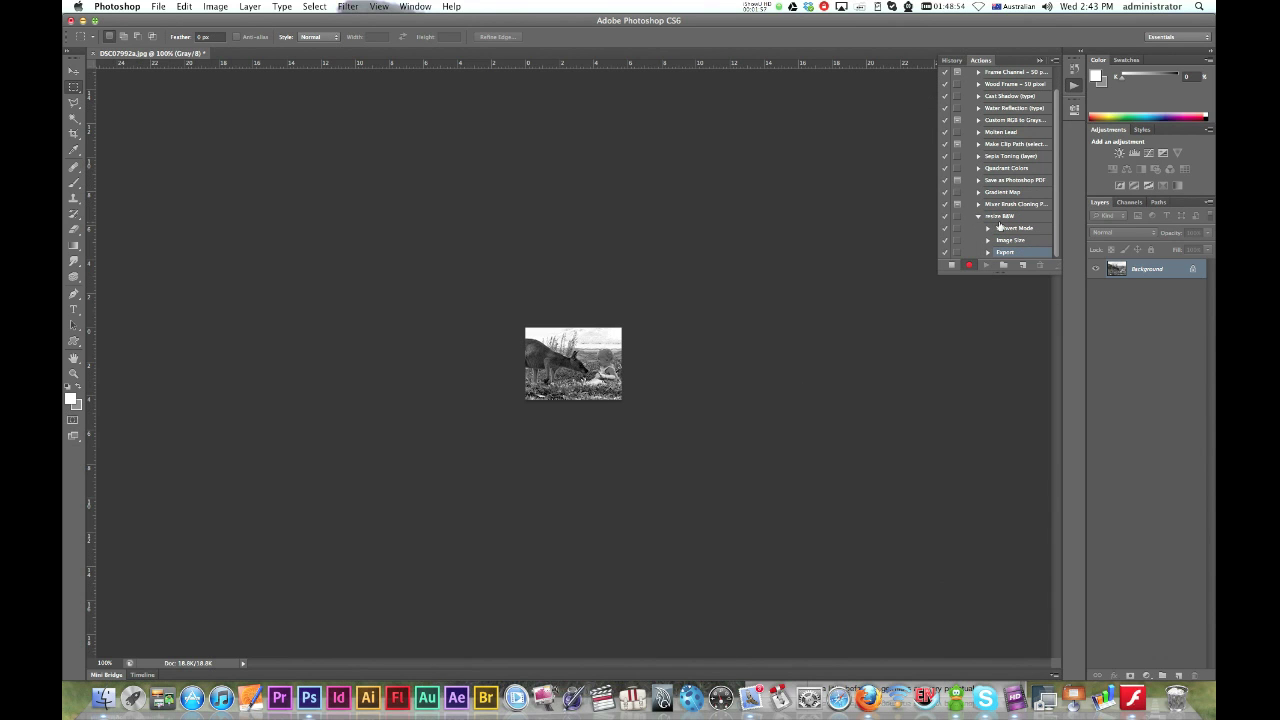
Close the photo without saving, then stop recording the resize B&W action
{"action": "left_click", "coordinate": [163, 8]}
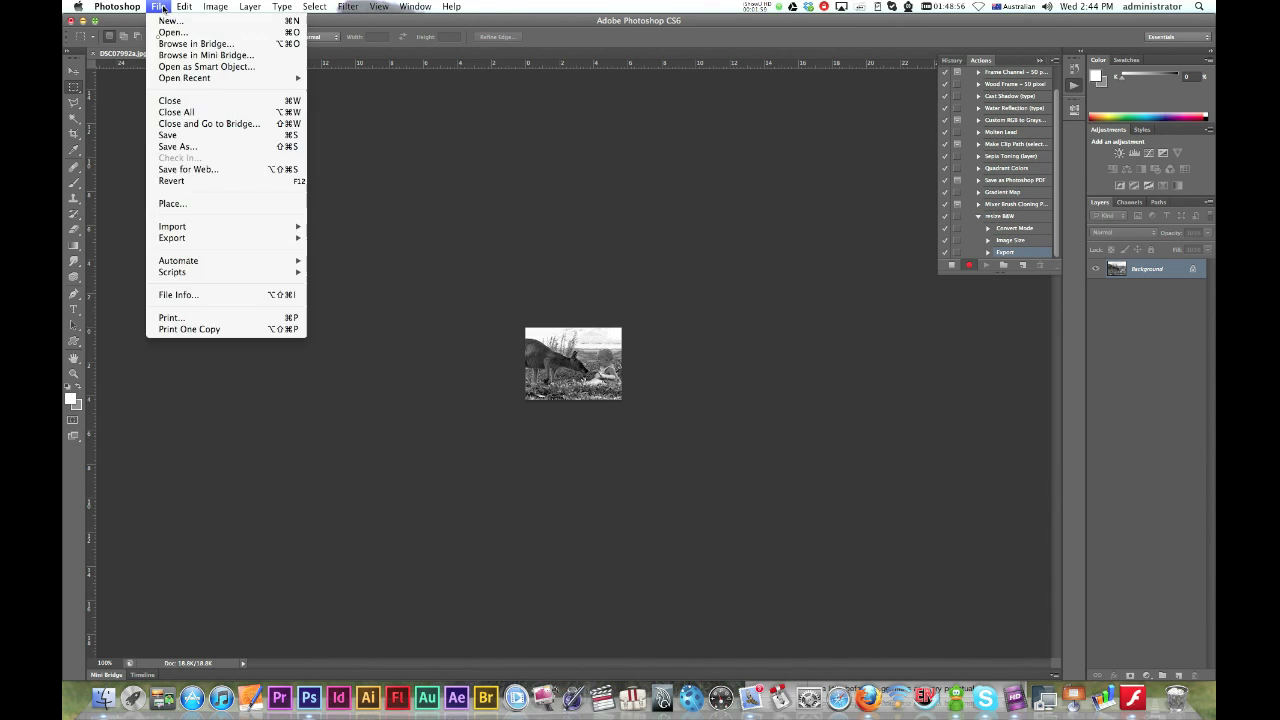
{"action": "left_click", "coordinate": [184, 102]}
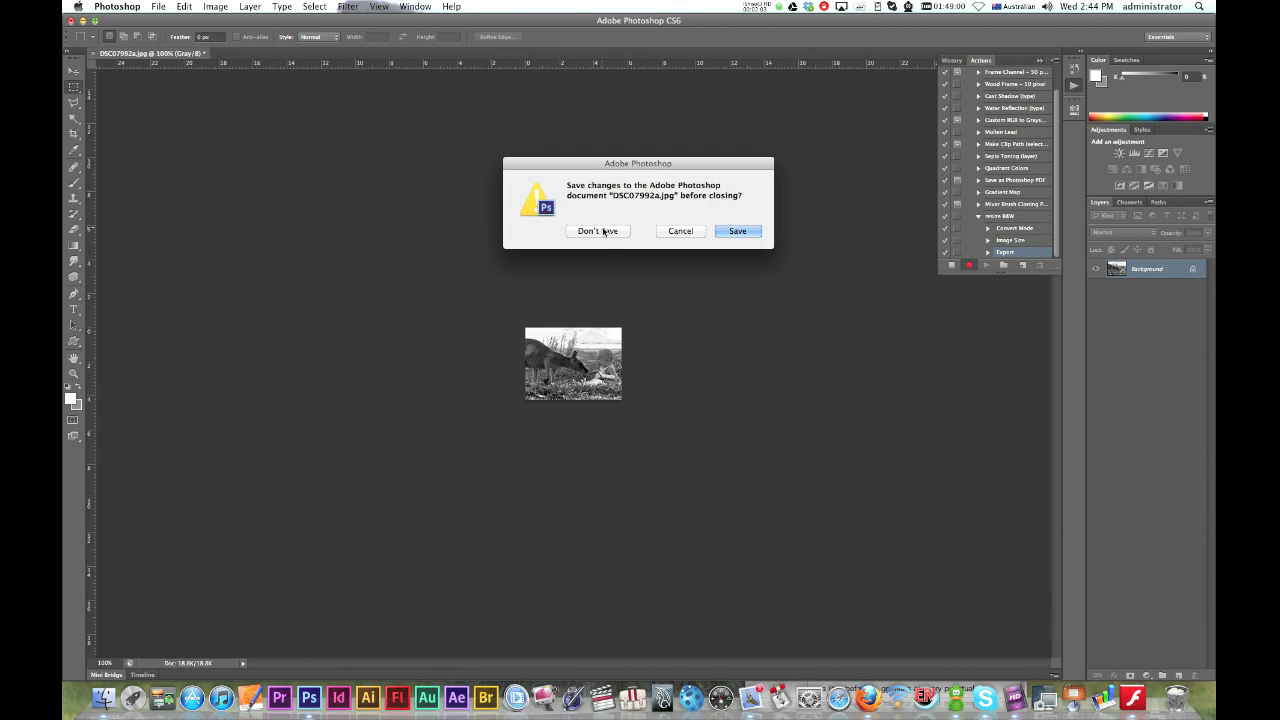
{"action": "left_click", "coordinate": [603, 231]}
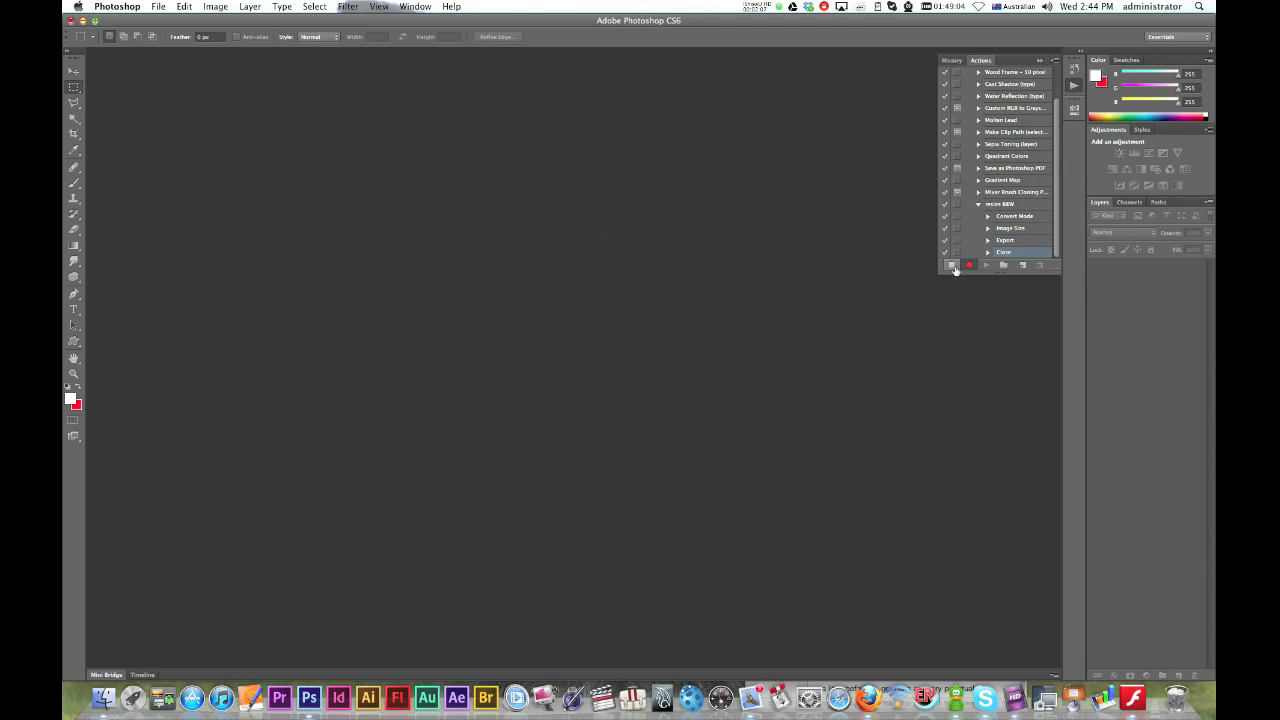
{"action": "left_click", "coordinate": [952, 266]}
In Finder, move the test copy DSC07992a.jpg from batch pics to the Trash, then return to Photoshop
{"action": "left_click", "coordinate": [104, 697]}
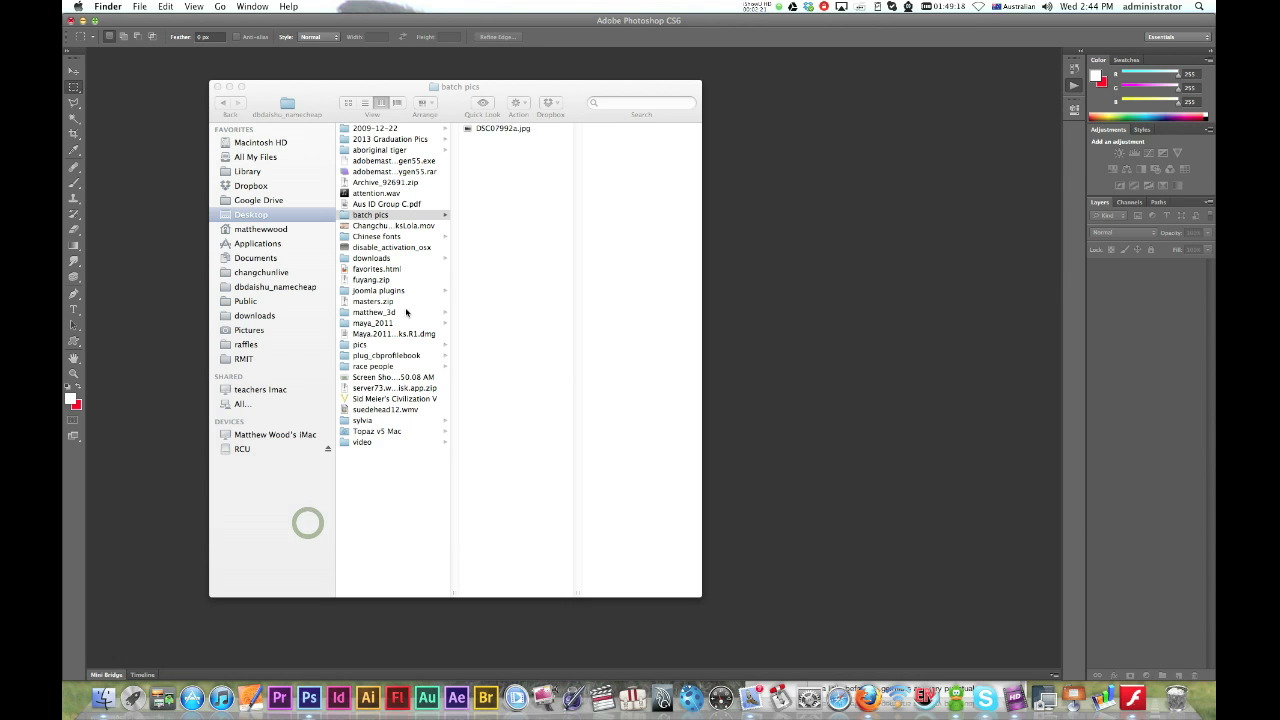
{"action": "left_click", "coordinate": [494, 129]}
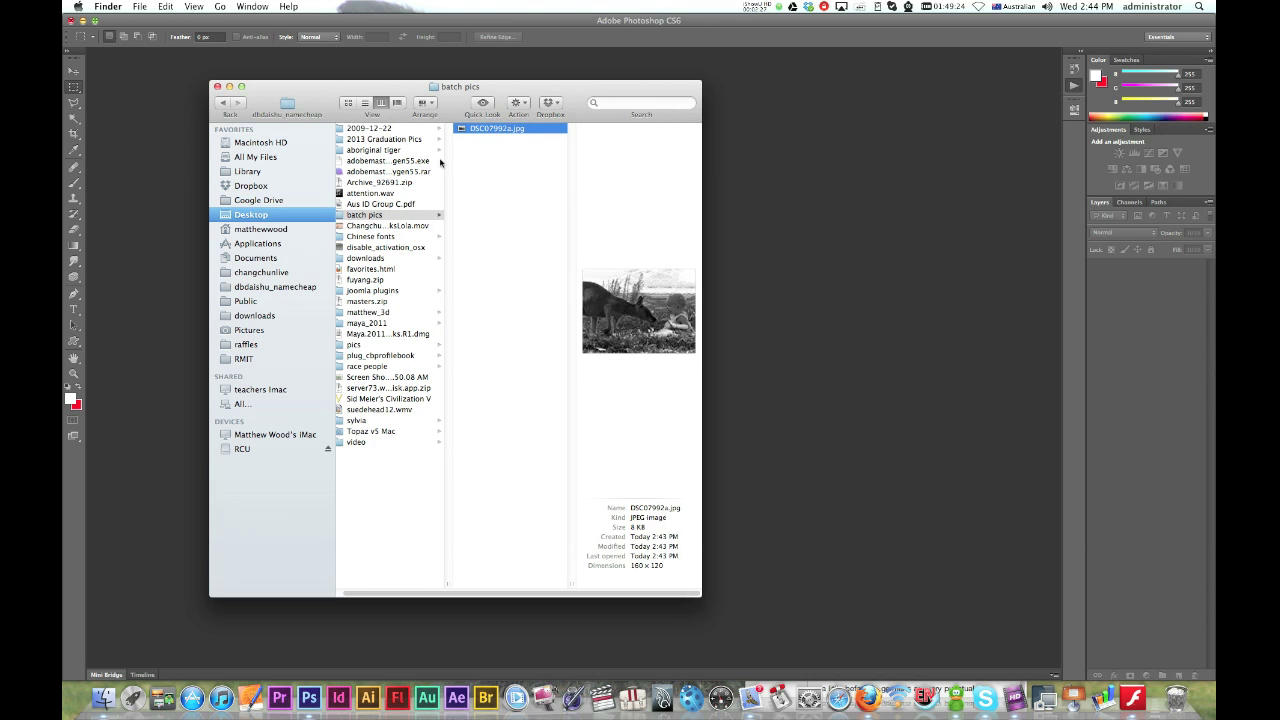
{"action": "right_click", "coordinate": [467, 129]}
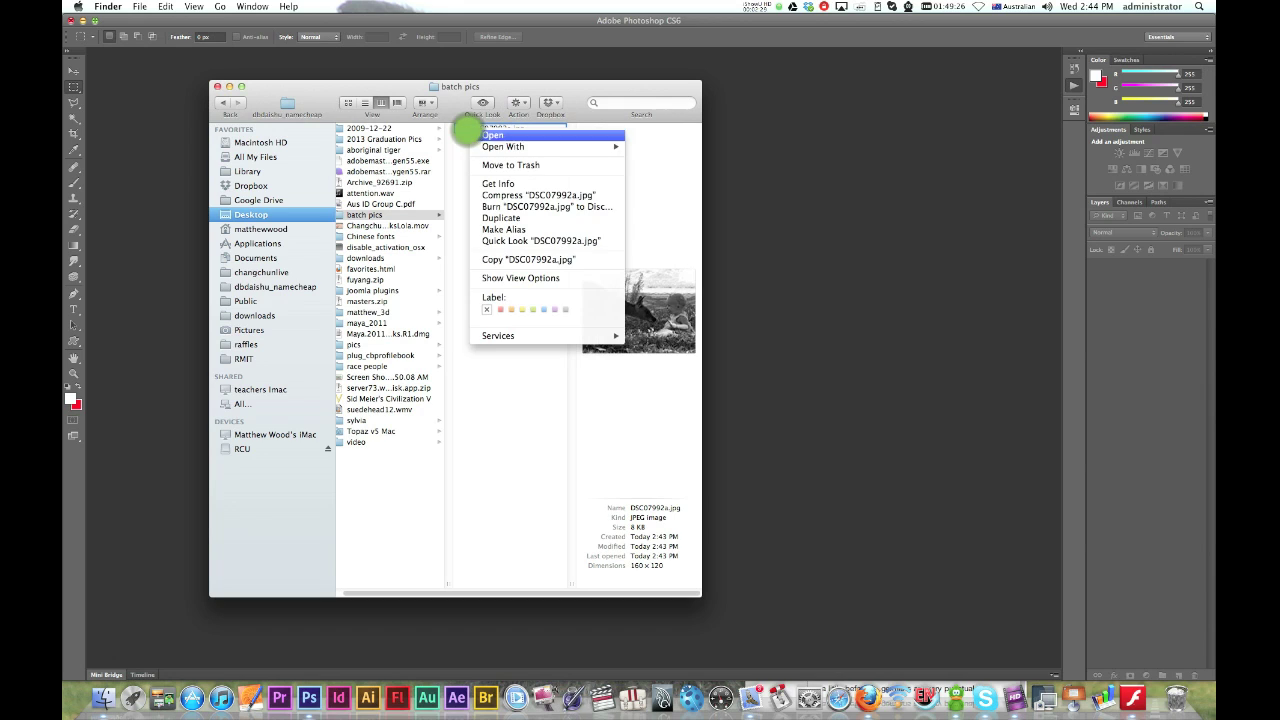
{"action": "left_click", "coordinate": [511, 169]}
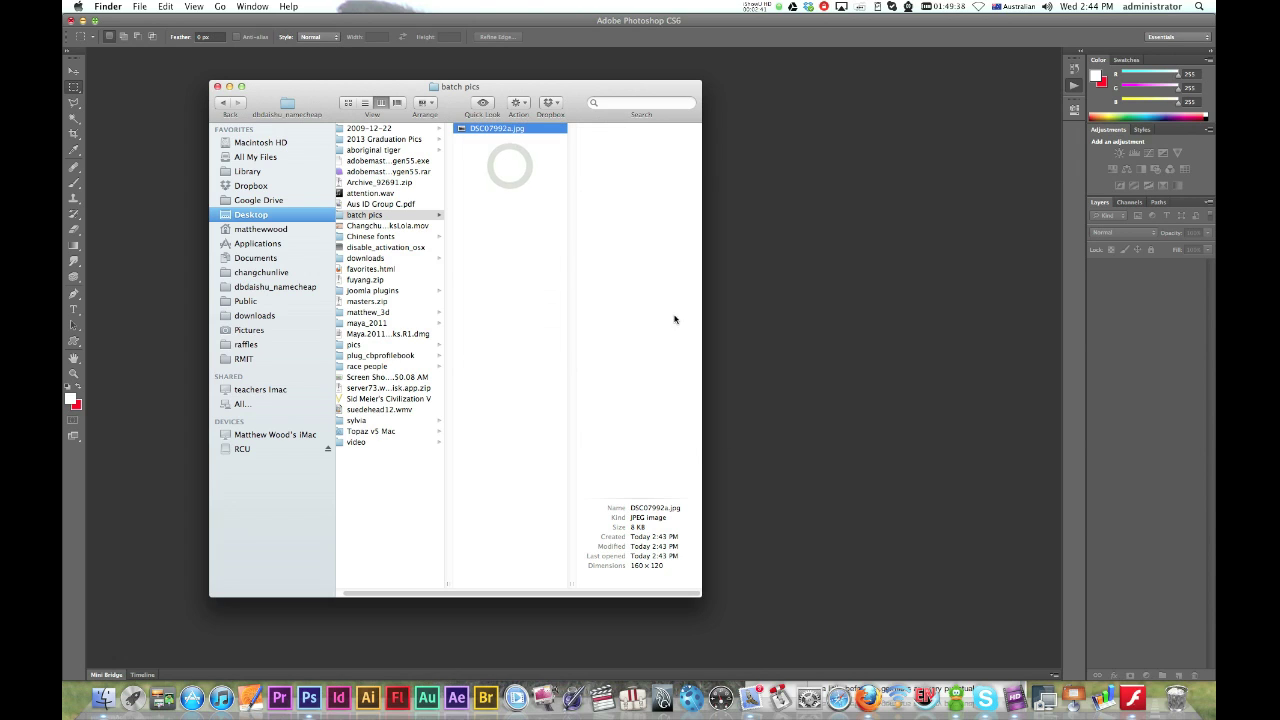
{"action": "left_click", "coordinate": [321, 73]}
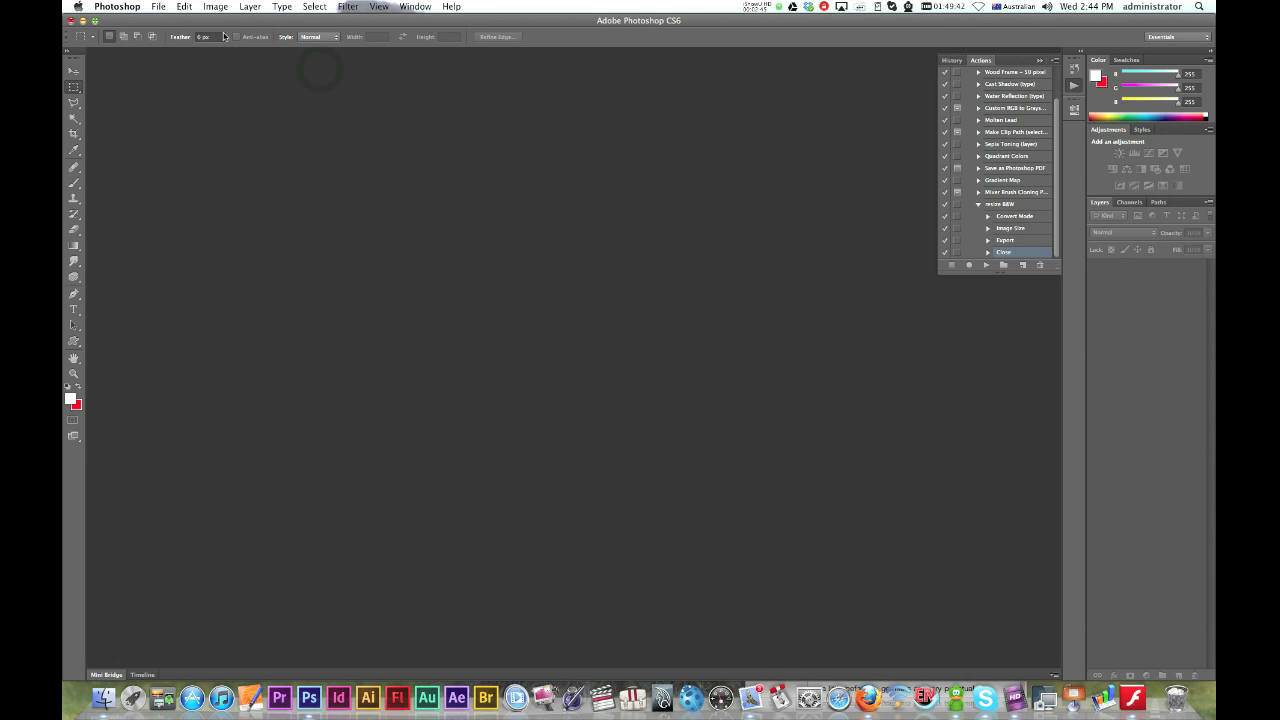
Open the Automate Batch dialog and select resize B&W as the action to play
{"action": "left_click", "coordinate": [159, 7]}
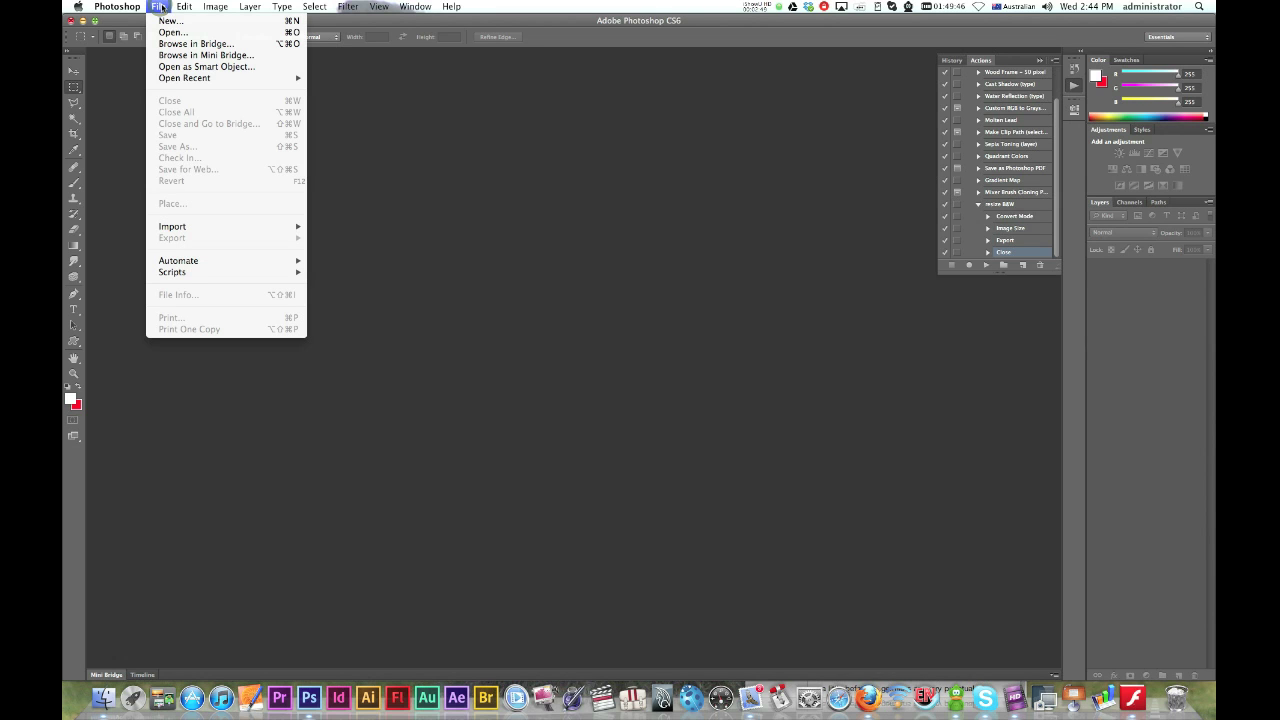
{"action": "mouse_move", "coordinate": [225, 261]}
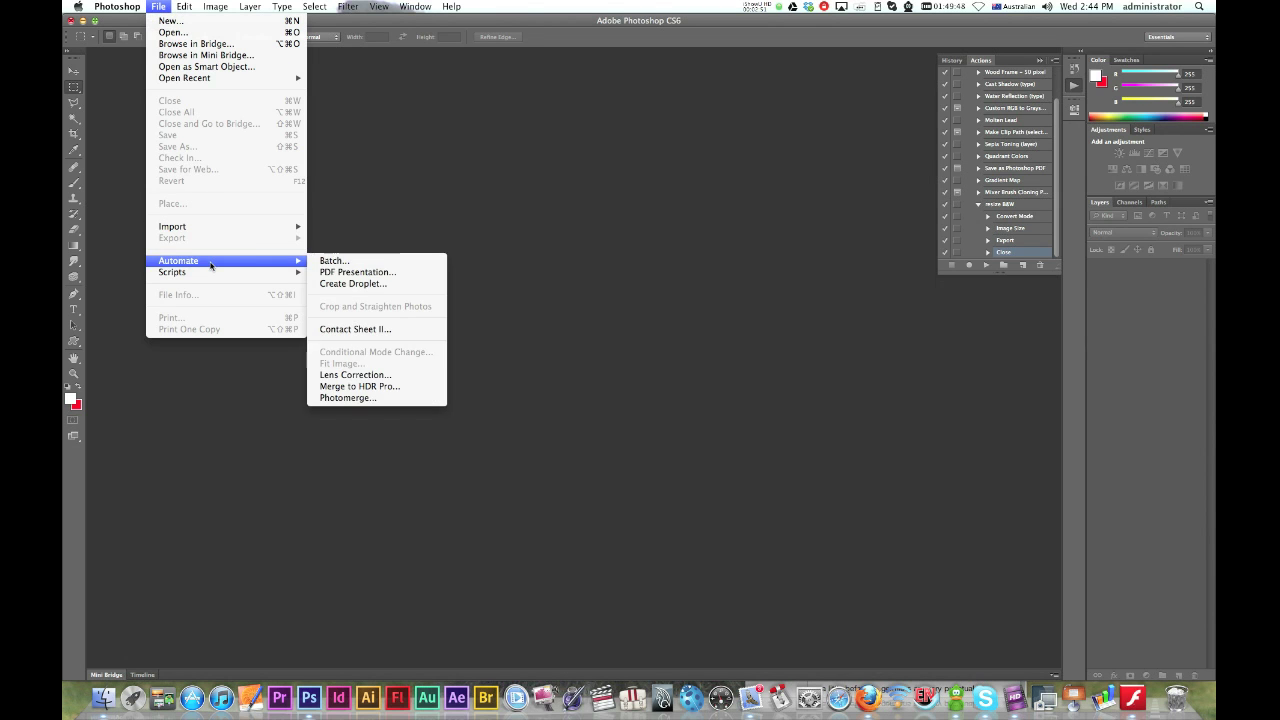
{"action": "left_click", "coordinate": [366, 263]}
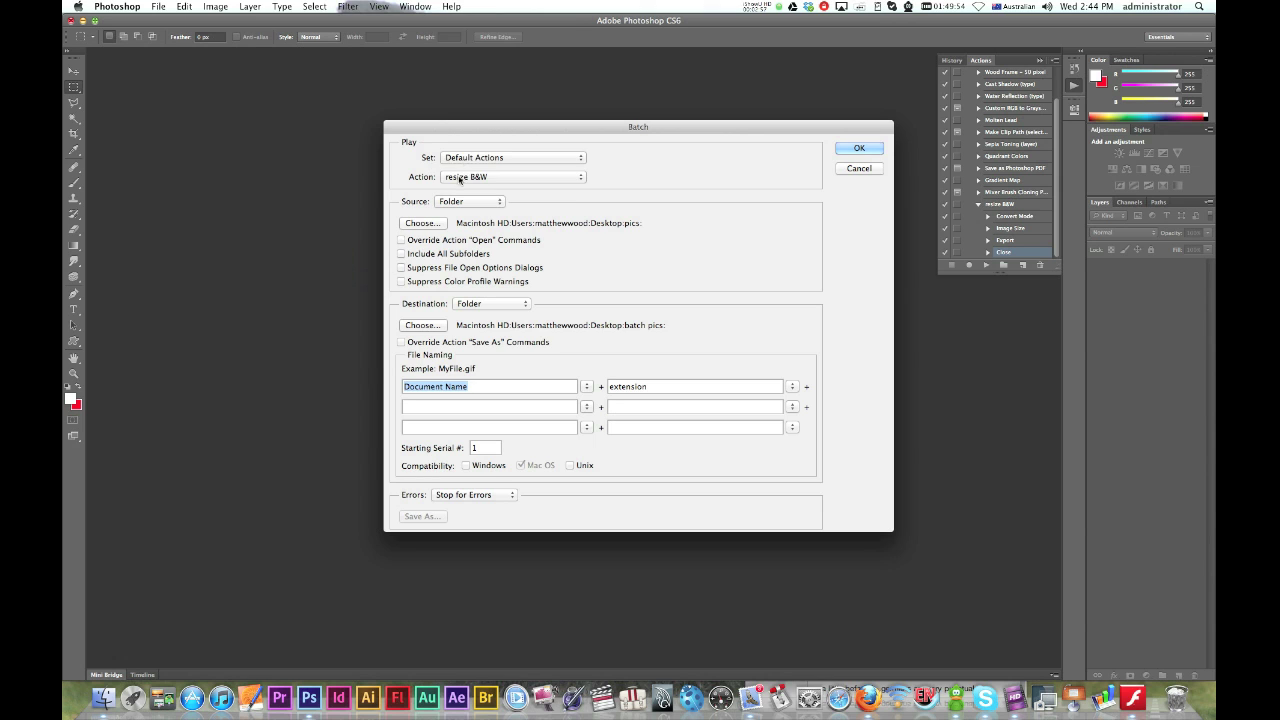
{"action": "left_click", "coordinate": [458, 177]}
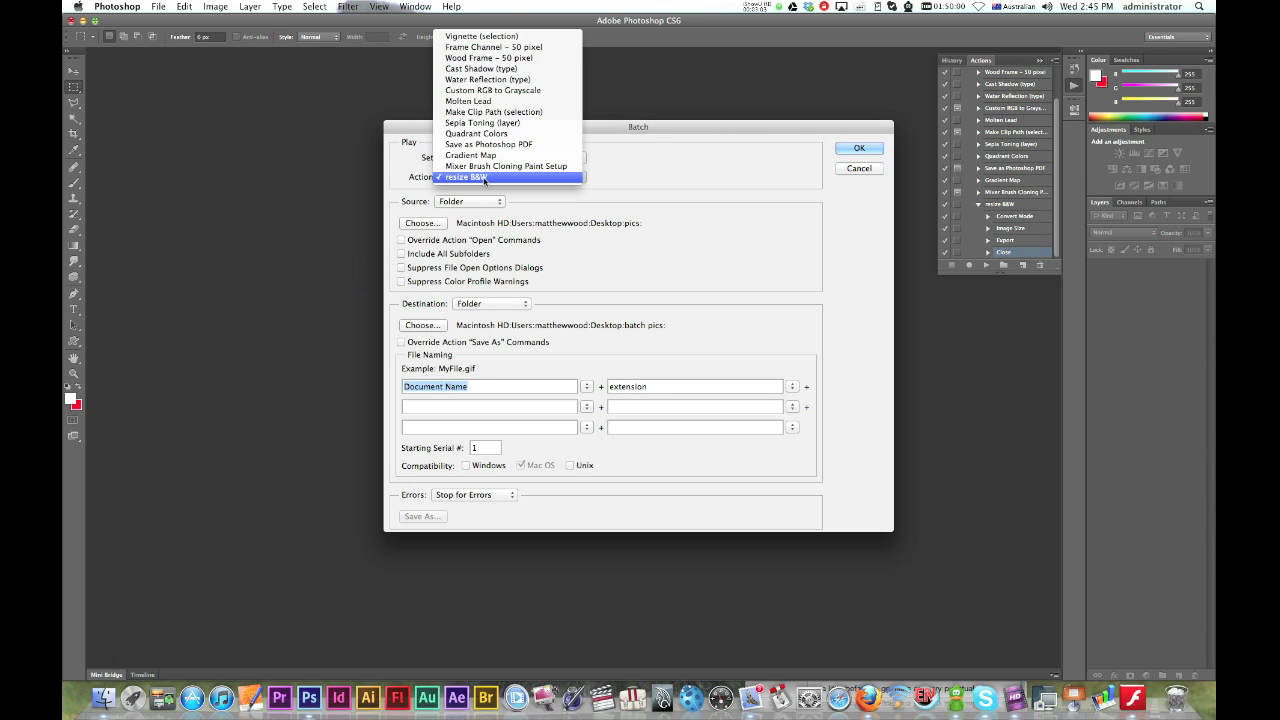
{"action": "left_click", "coordinate": [484, 178]}
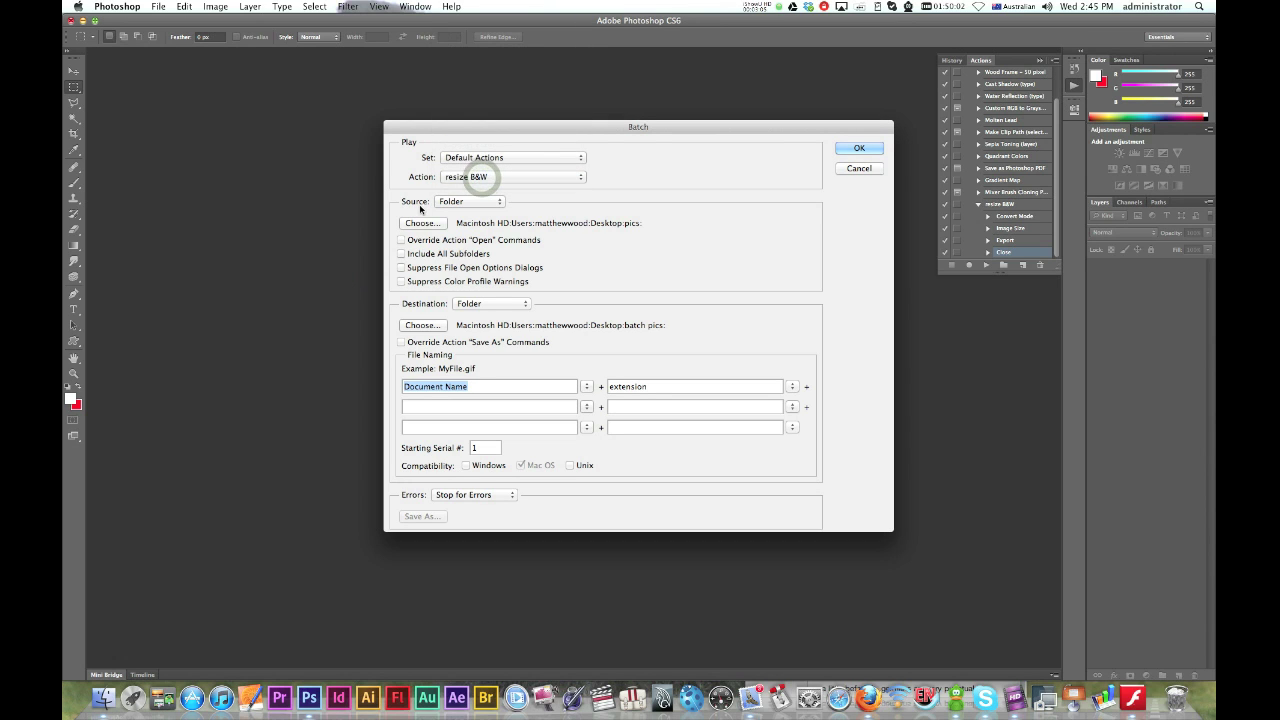
{"action": "left_click", "coordinate": [455, 201]}
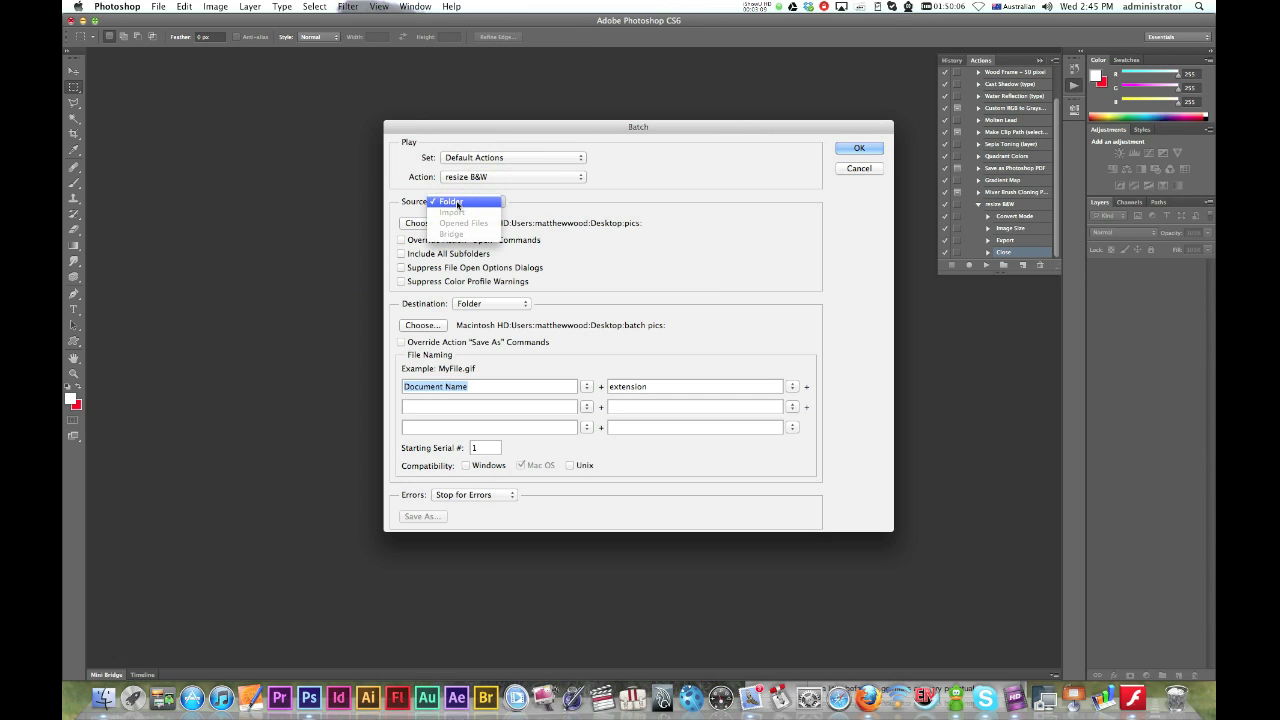
{"action": "left_click", "coordinate": [470, 202]}
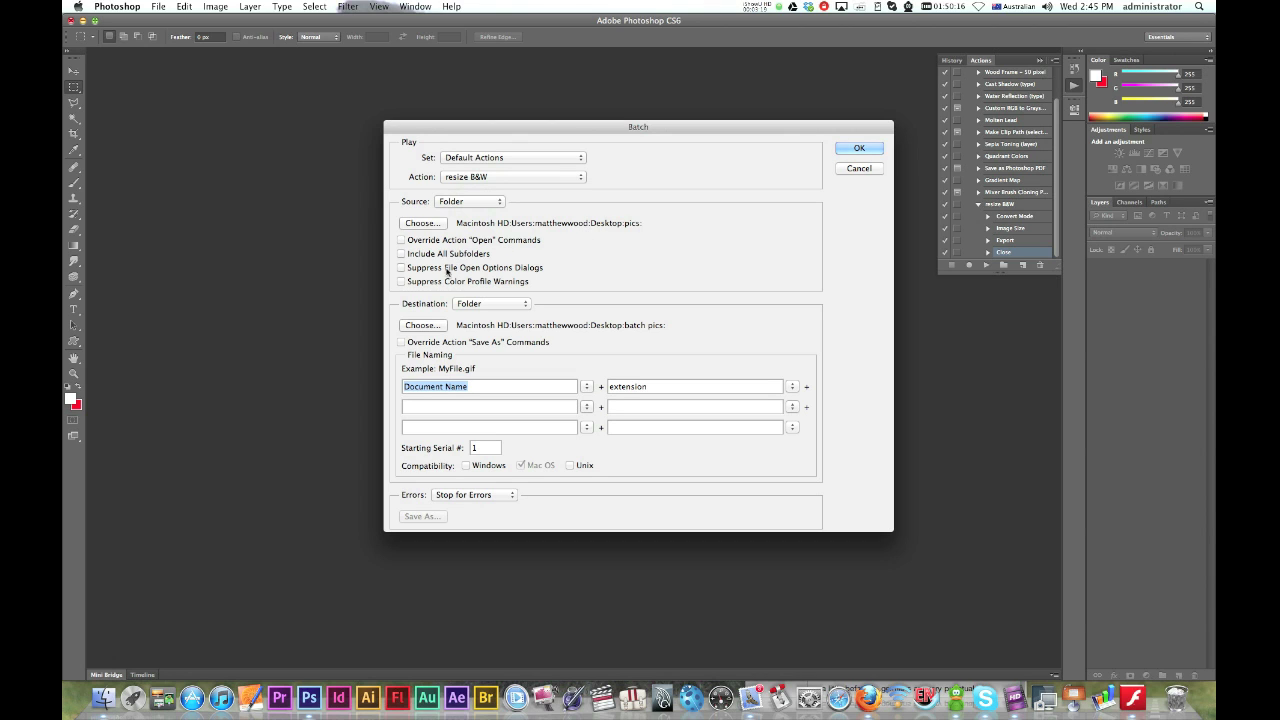
{"action": "left_click", "coordinate": [470, 303]}
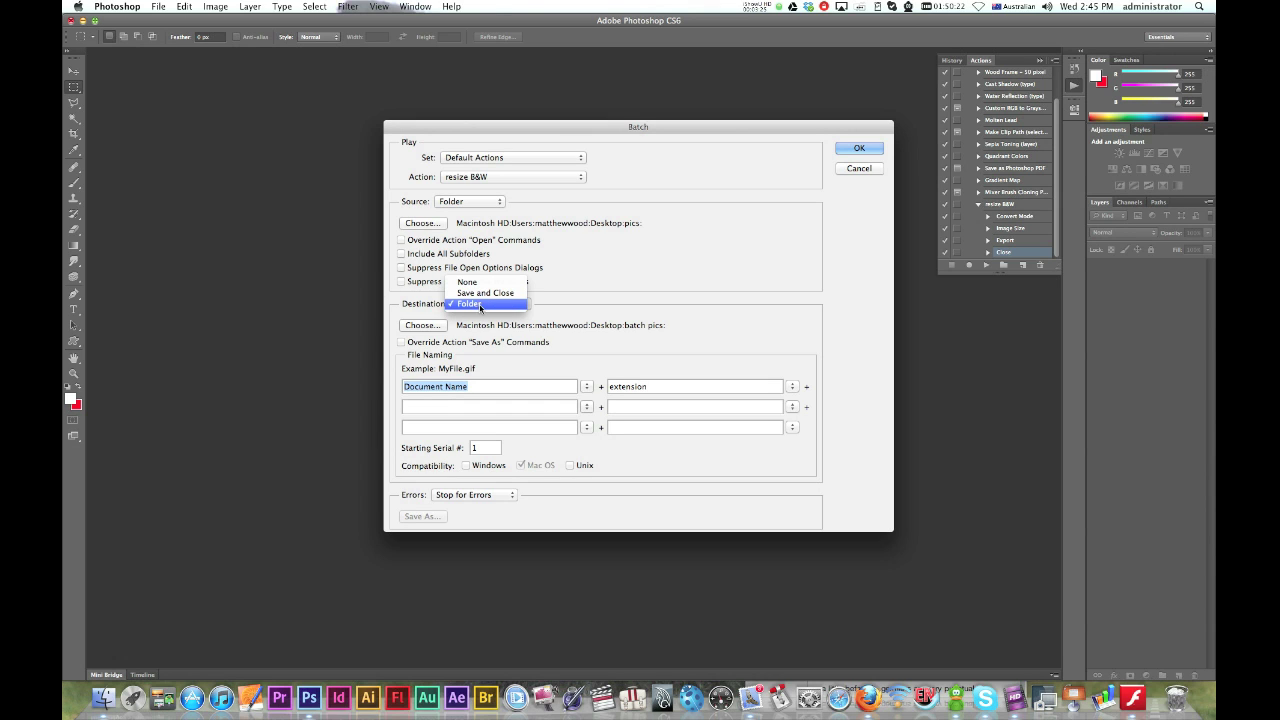
{"action": "left_click", "coordinate": [479, 305]}
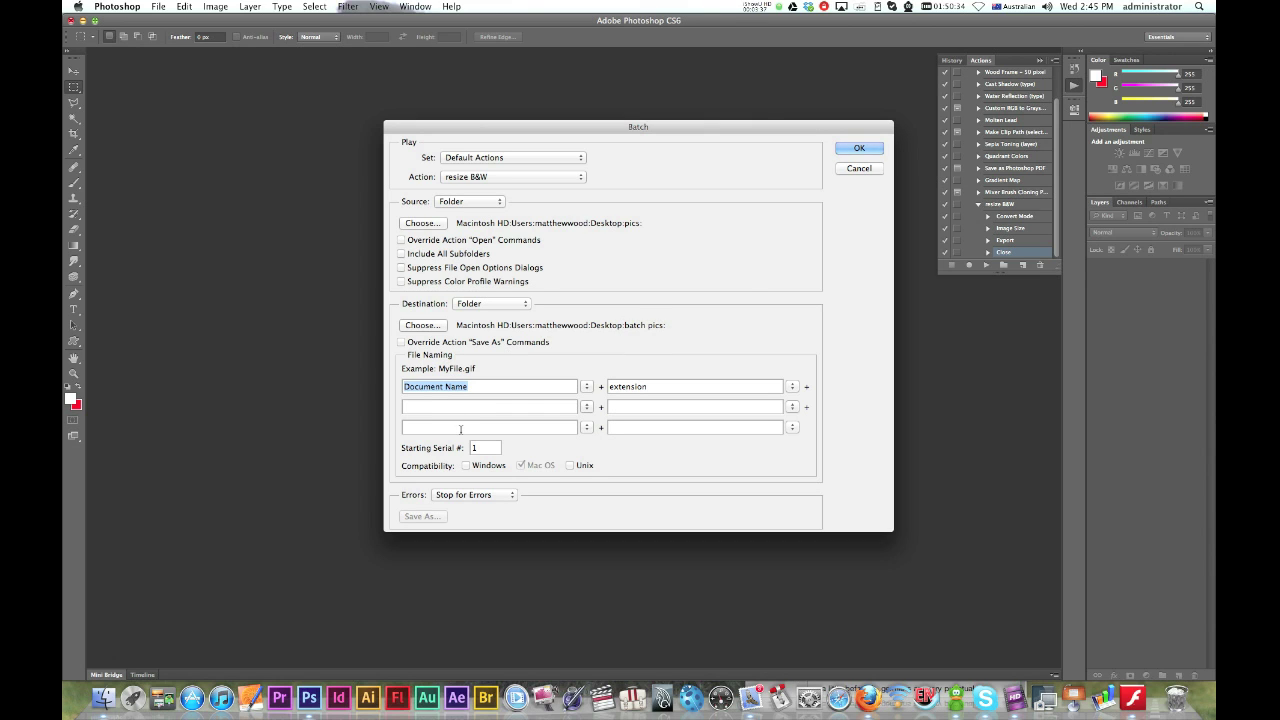
Start the batch run of resize B&W on the pics folder
{"action": "left_click", "coordinate": [849, 150]}
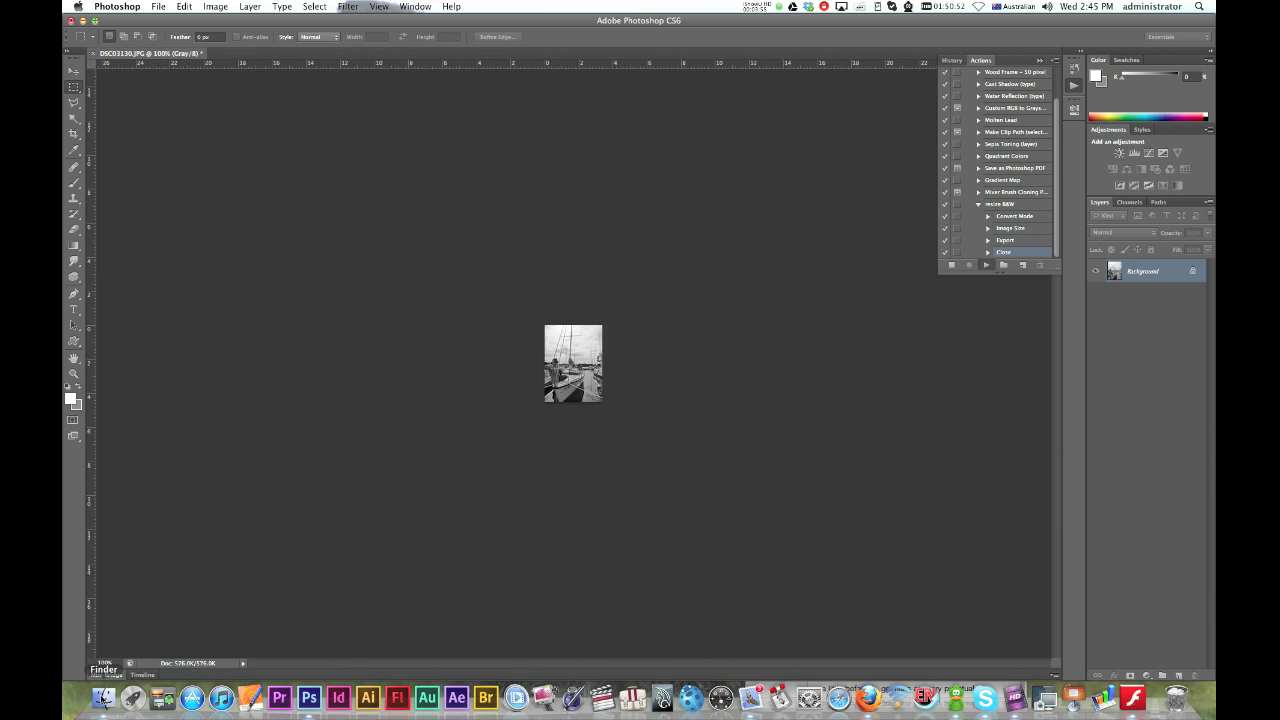
Switch to Finder to view the resized grayscale JPEGs in batch pics
{"action": "left_click", "coordinate": [104, 697]}
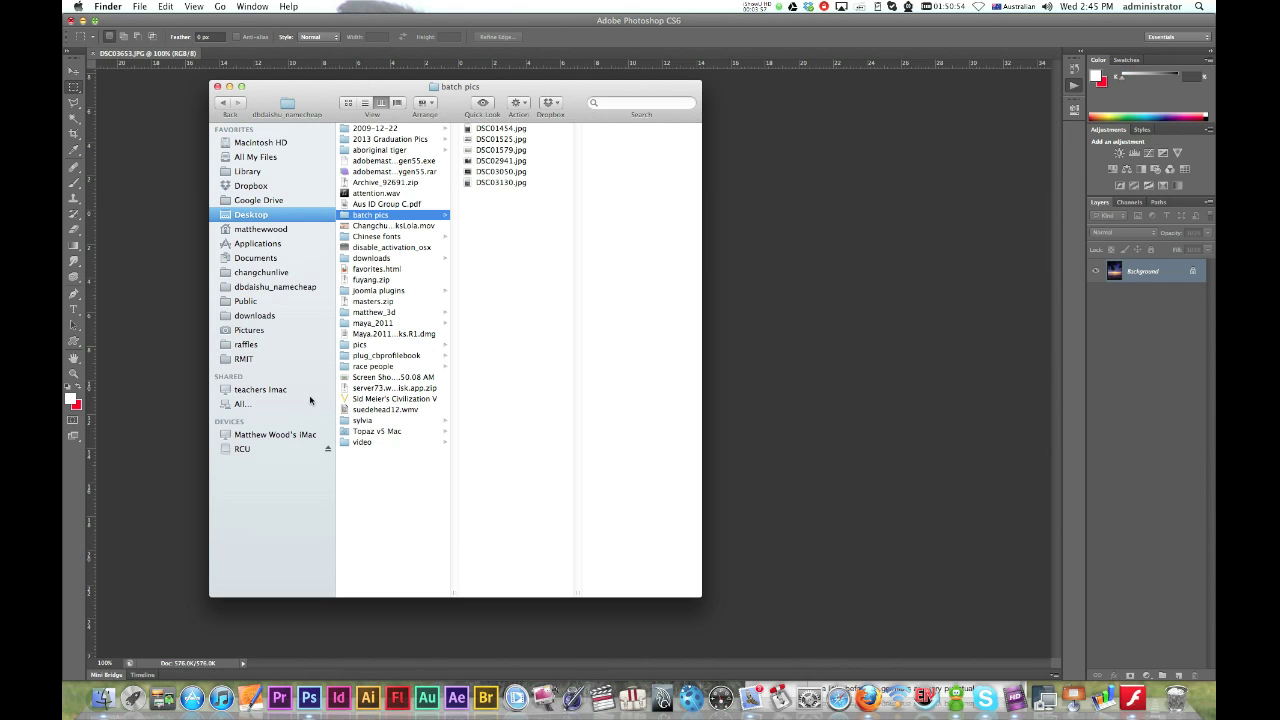